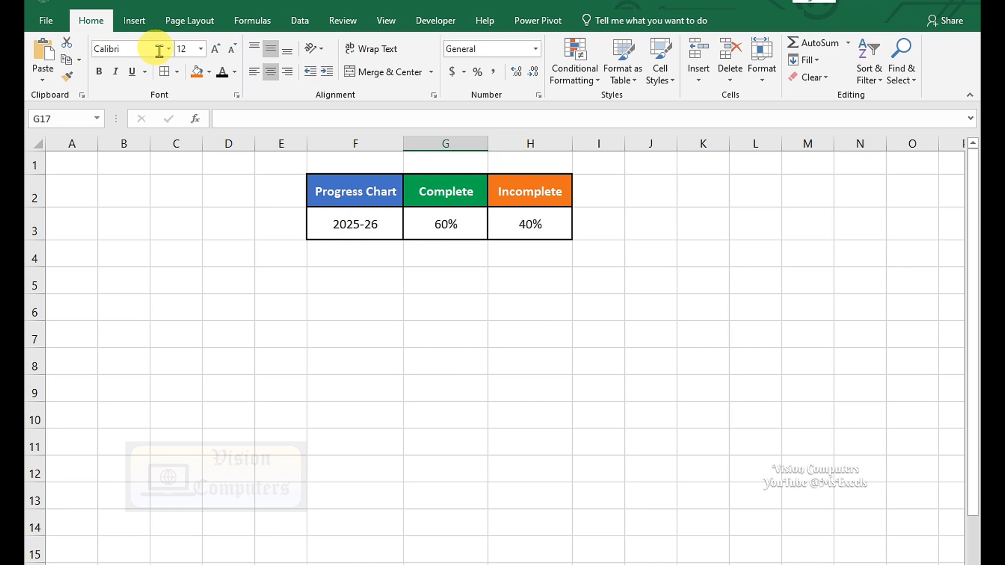
# Insert an empty doughnut chart below the progress table, sized across columns E–J and rows 4–14
pyautogui.click(138, 25)
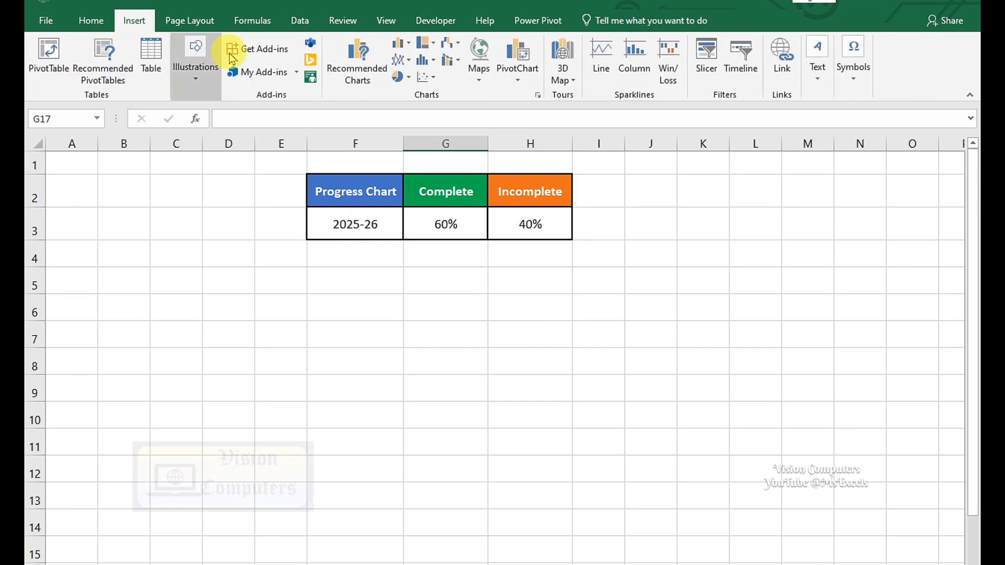
pyautogui.click(406, 80)
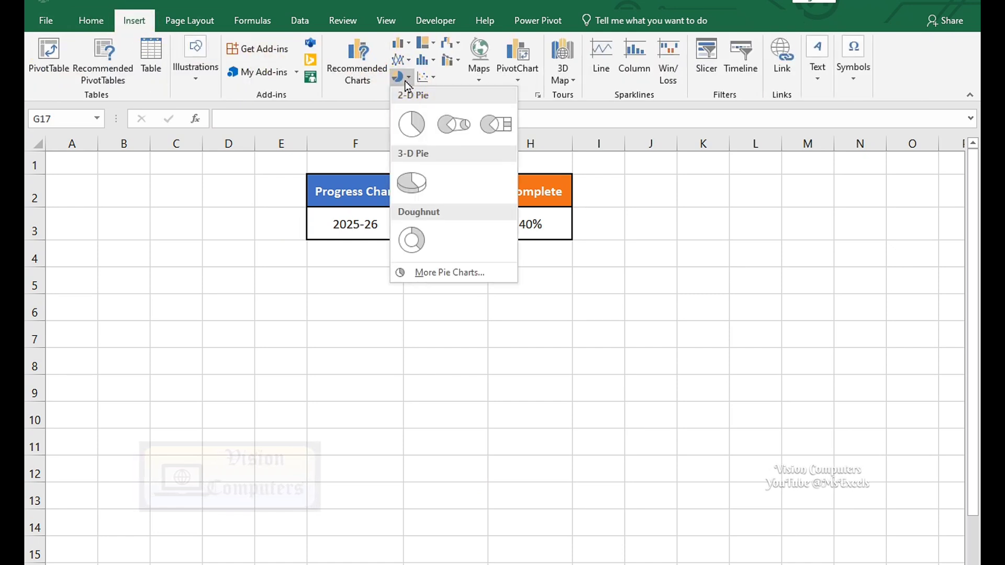
pyautogui.click(411, 241)
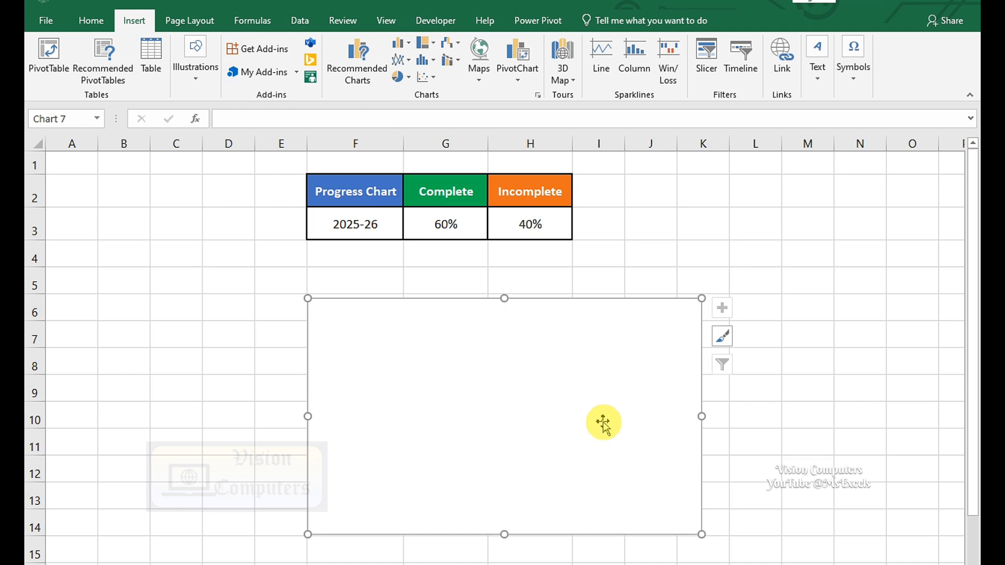
pyautogui.moveTo(606, 426); pyautogui.dragTo(560, 381)
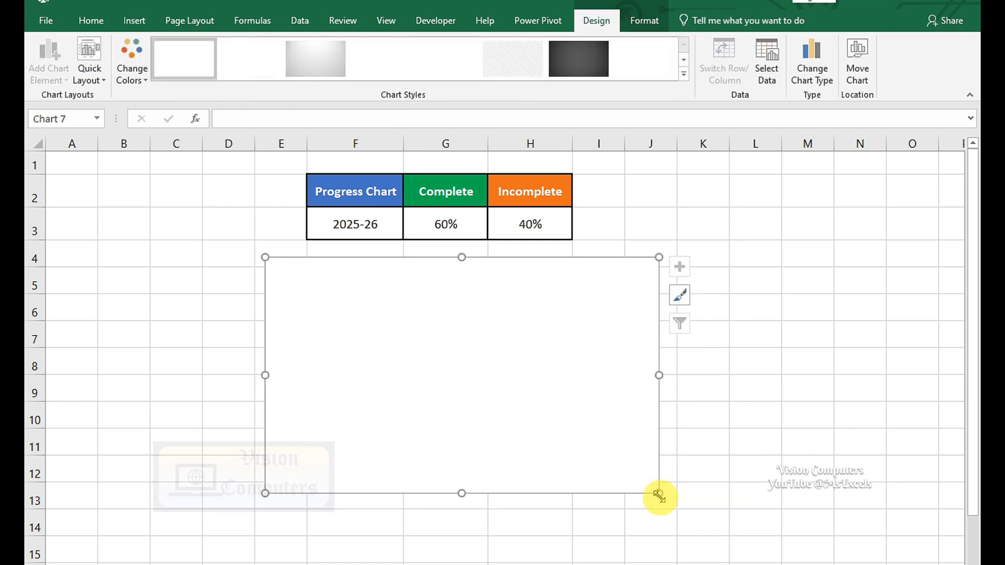
pyautogui.moveTo(657, 491); pyautogui.dragTo(657, 529)
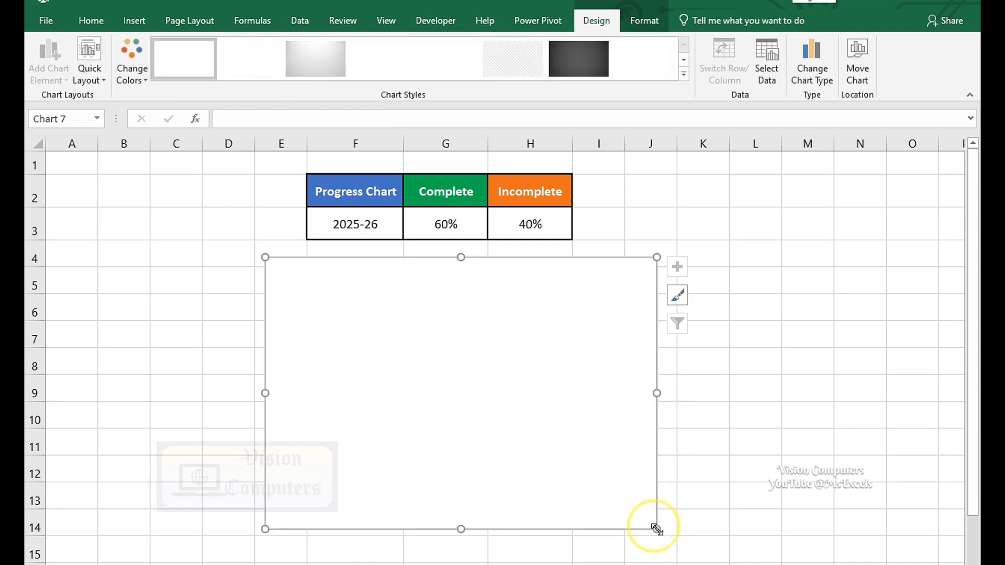
# Add a chart series named from cell F2 with values {1,1,1,1,1,1,1,1,1,1}
pyautogui.rightClick(320, 308)
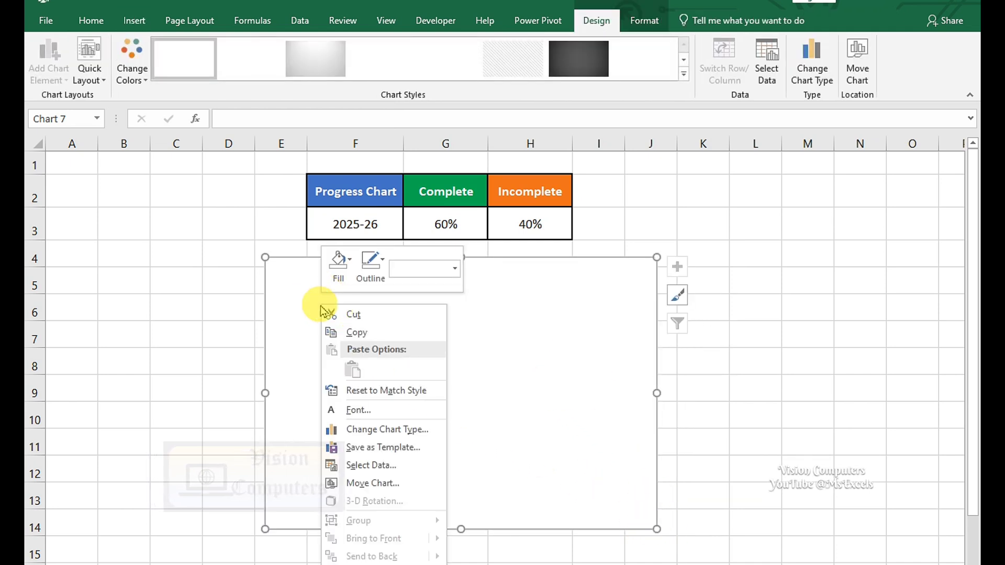
pyautogui.click(358, 465)
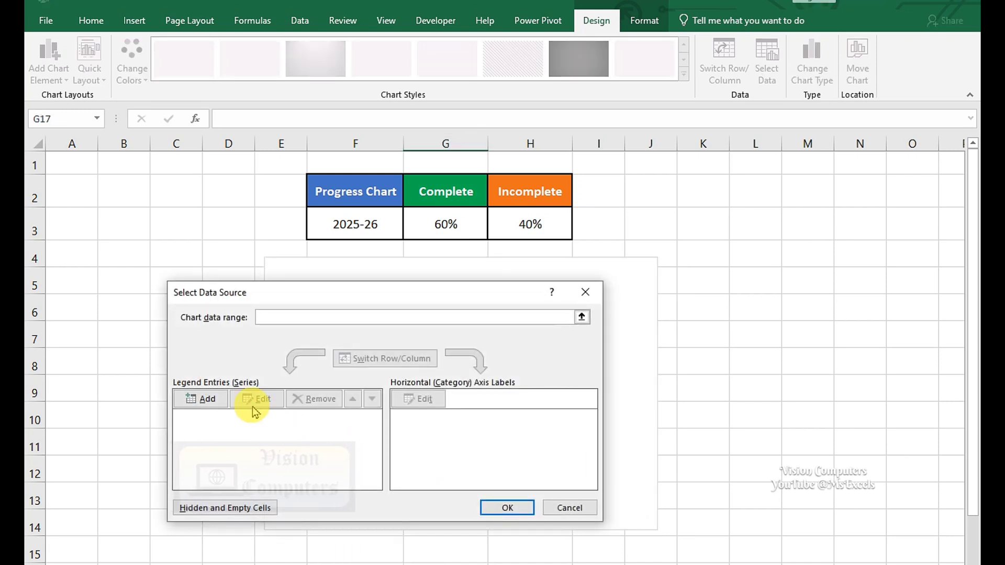
pyautogui.click(204, 398)
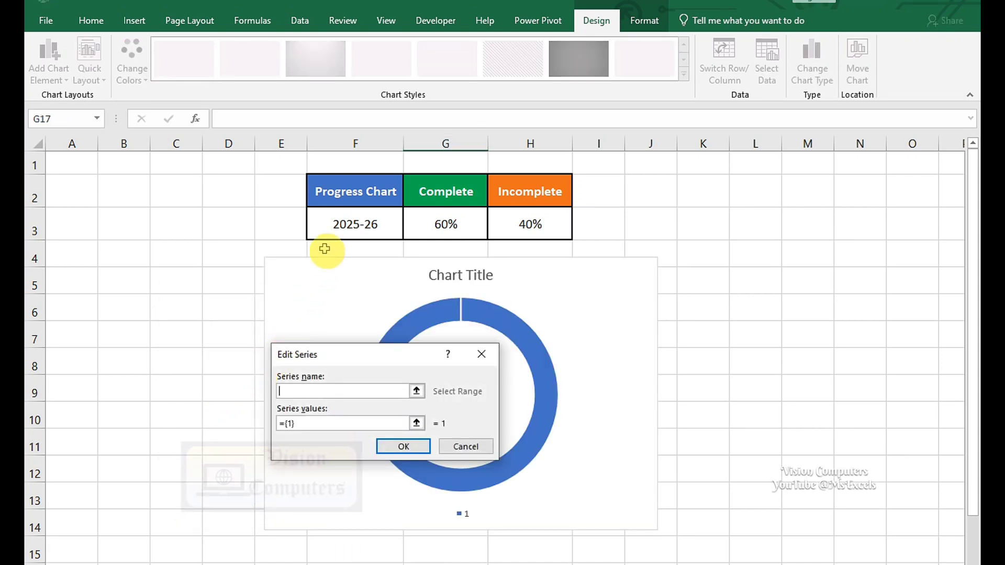
pyautogui.click(339, 195)
pyautogui.click(291, 424)
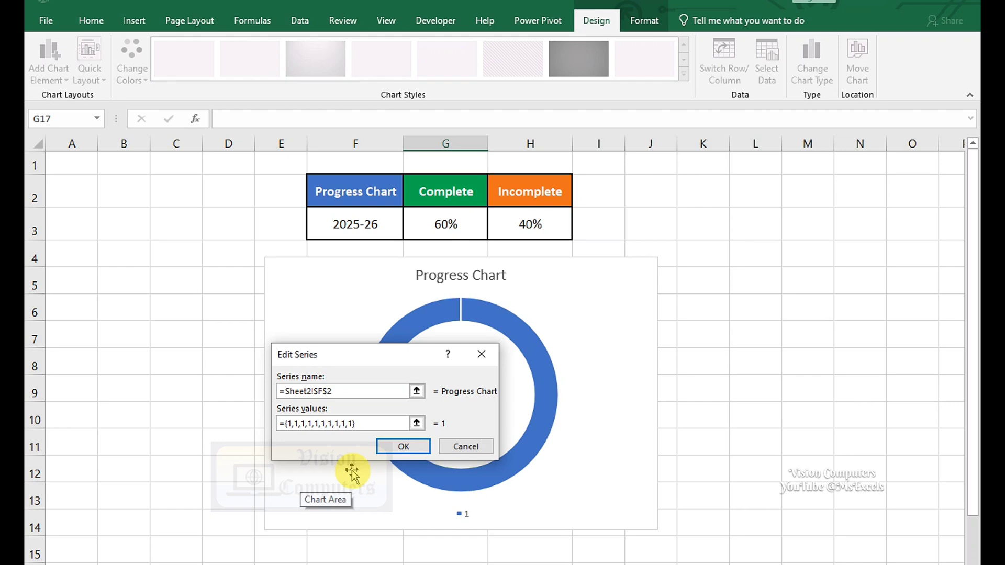
pyautogui.click(400, 446)
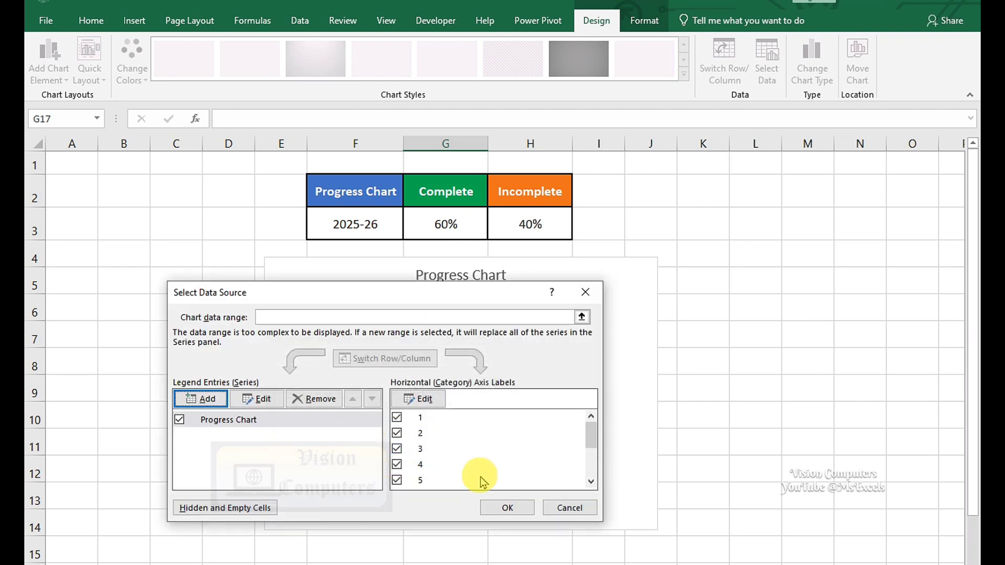
pyautogui.click(505, 507)
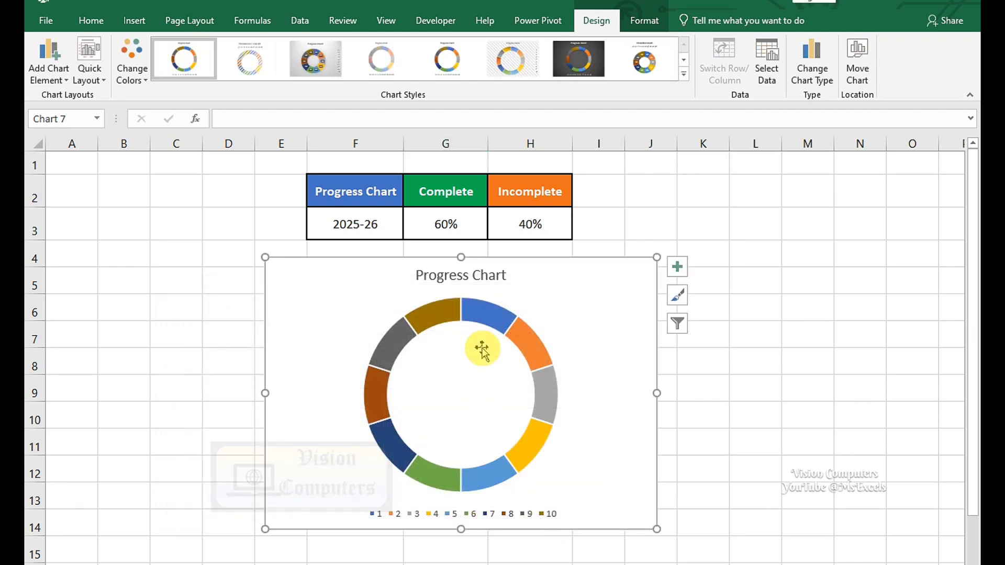
# Set the doughnut hole size to 65% and fill all ten segments solid green
pyautogui.doubleClick(490, 321)
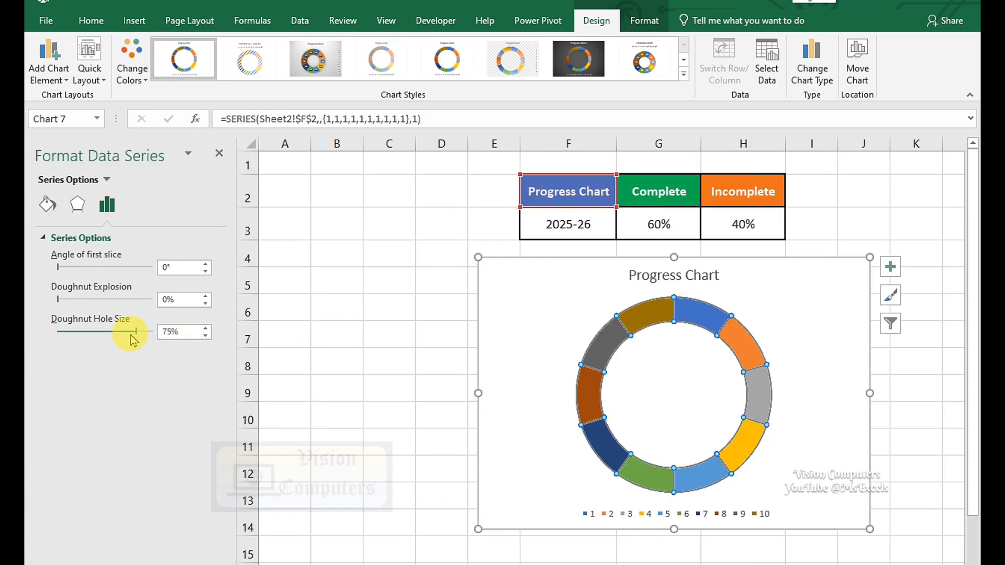
pyautogui.click(47, 204)
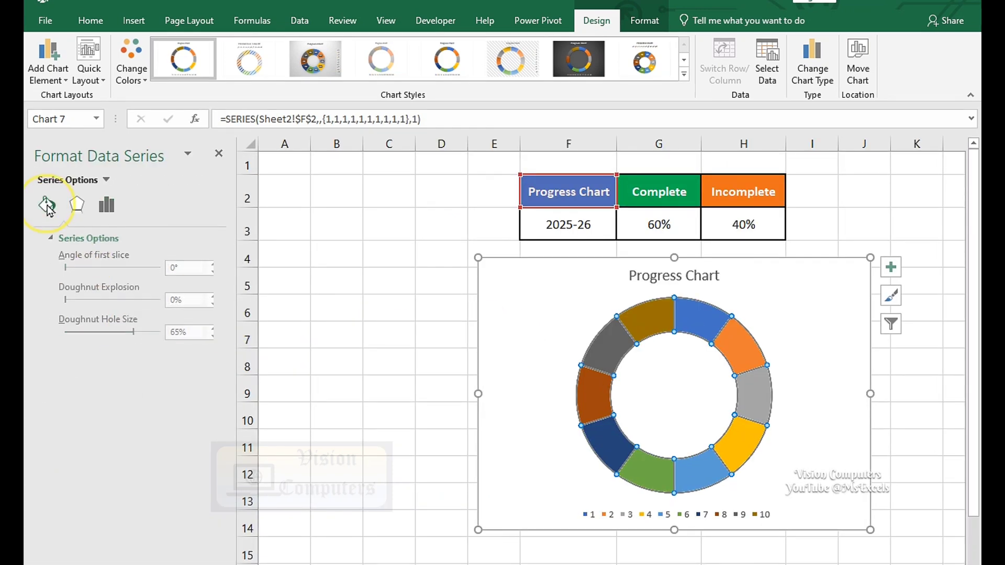
pyautogui.click(200, 391)
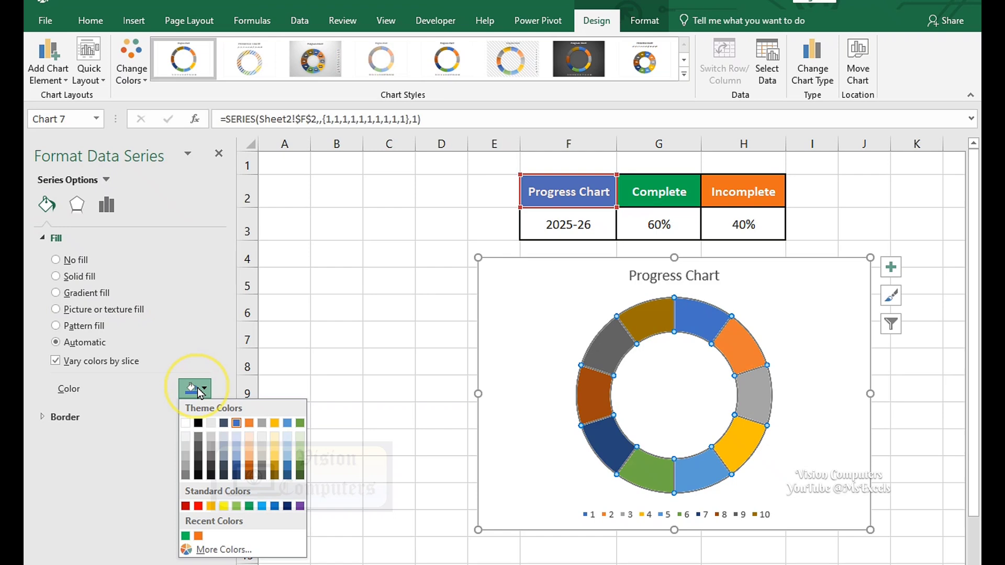
pyautogui.click(186, 536)
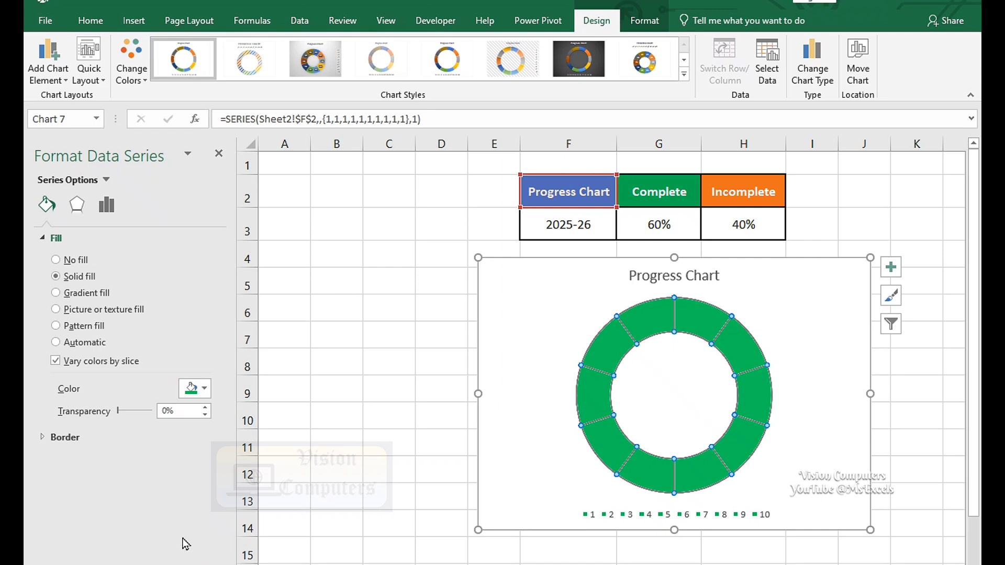
pyautogui.click(219, 154)
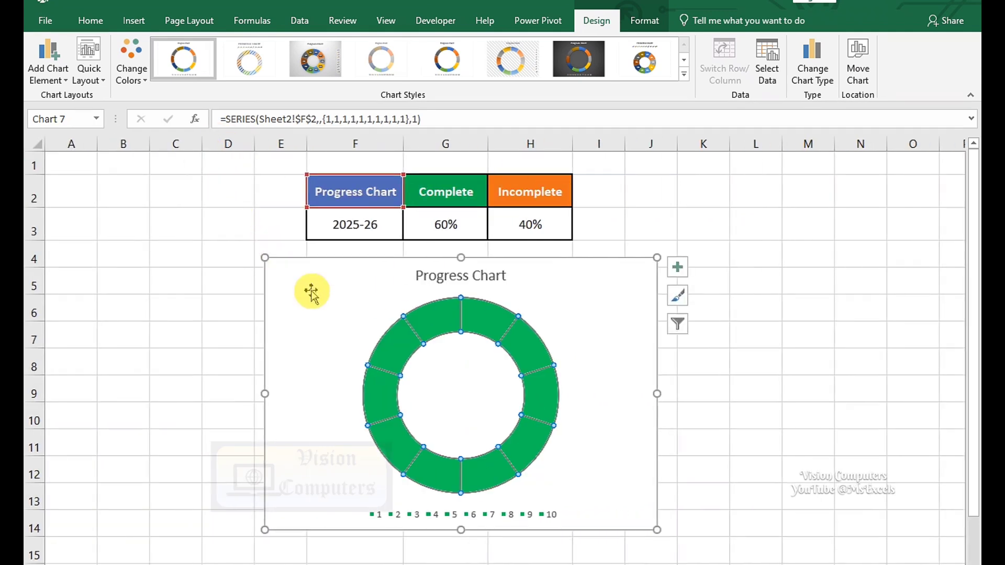
# Add a second series named =Sheet2!$G$2:$H$2 with values =Sheet2!$G$3:$H$3
pyautogui.rightClick(484, 319)
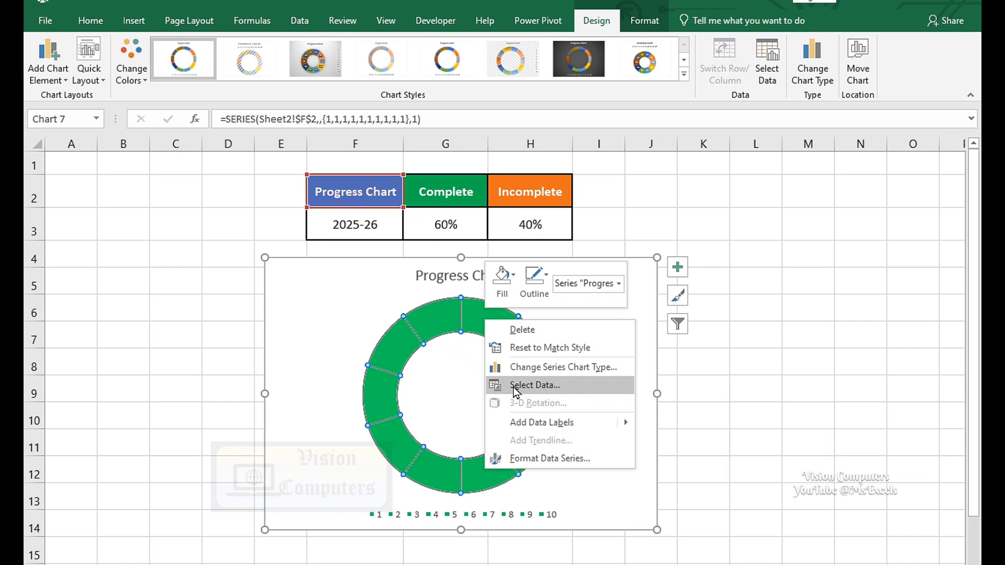
pyautogui.click(515, 387)
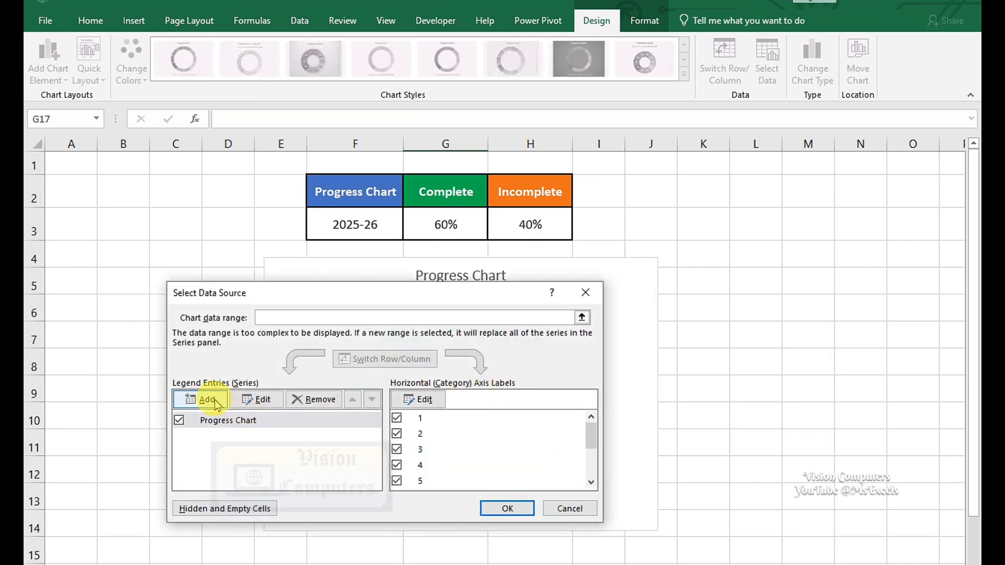
pyautogui.click(212, 399)
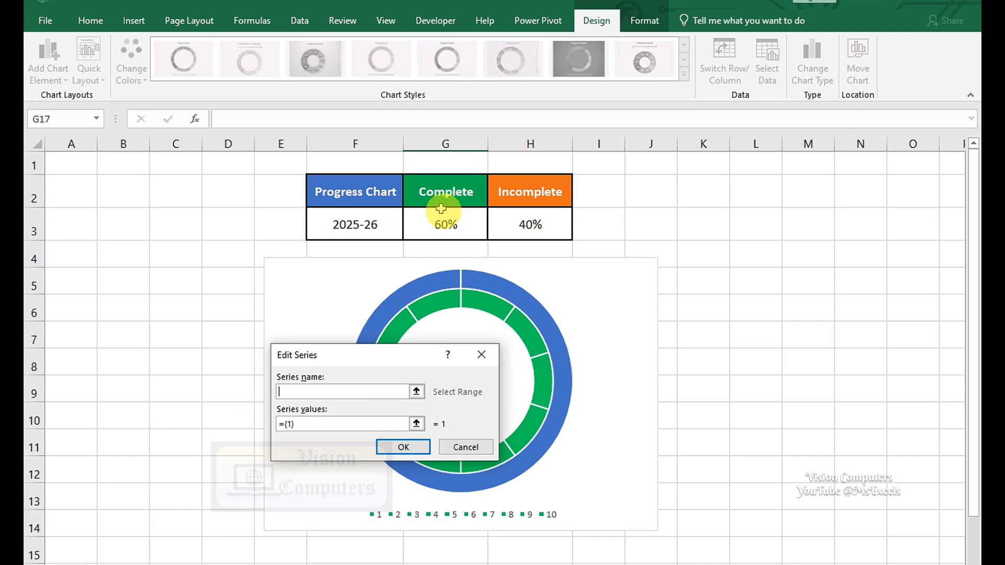
pyautogui.moveTo(444, 193); pyautogui.dragTo(521, 195)
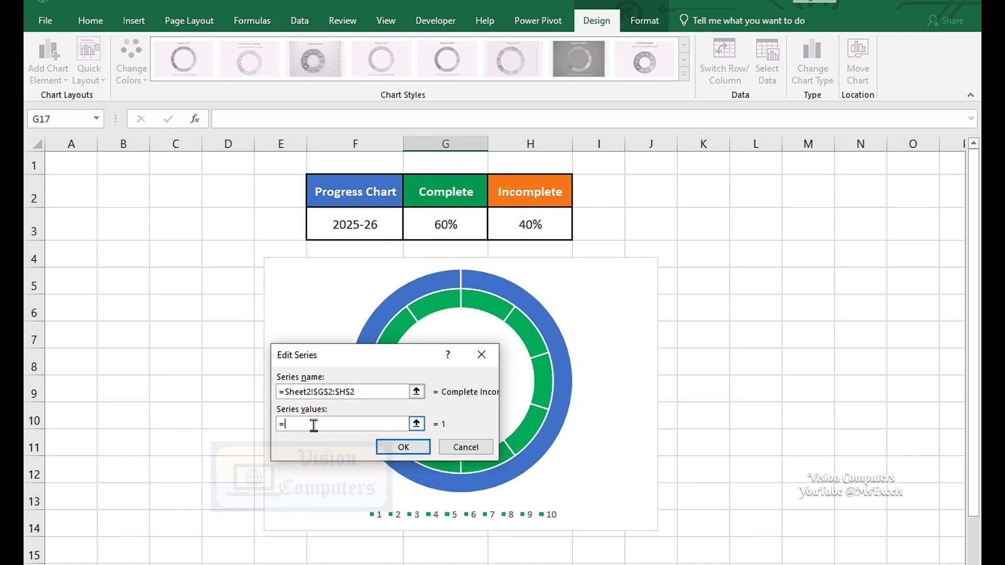
pyautogui.moveTo(447, 224); pyautogui.dragTo(513, 231)
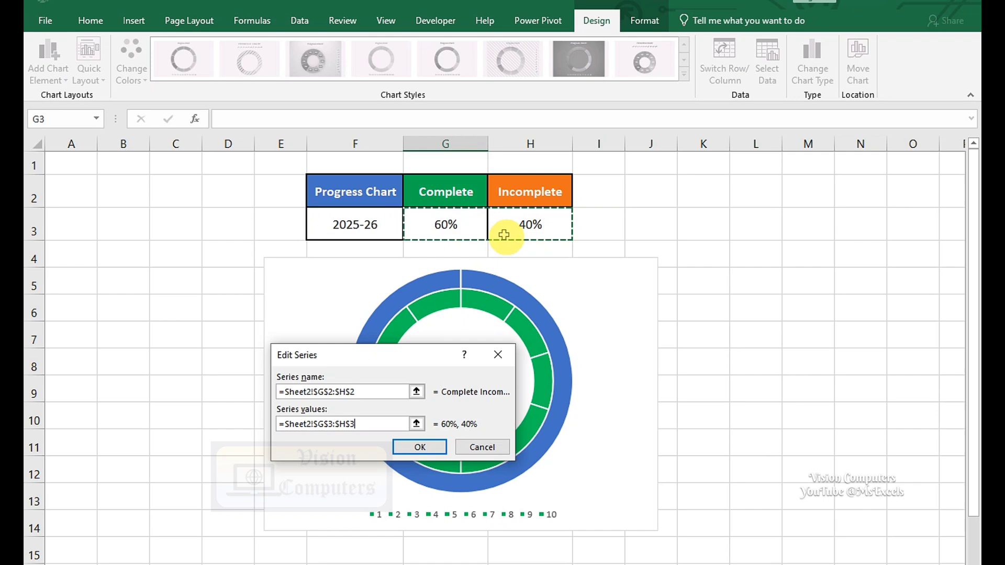
pyautogui.click(420, 447)
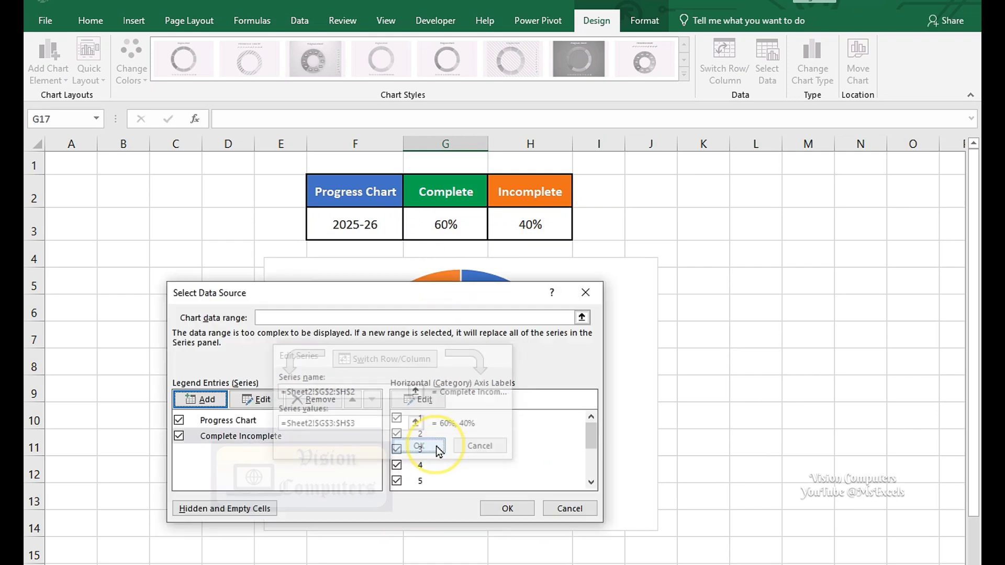
pyautogui.click(505, 507)
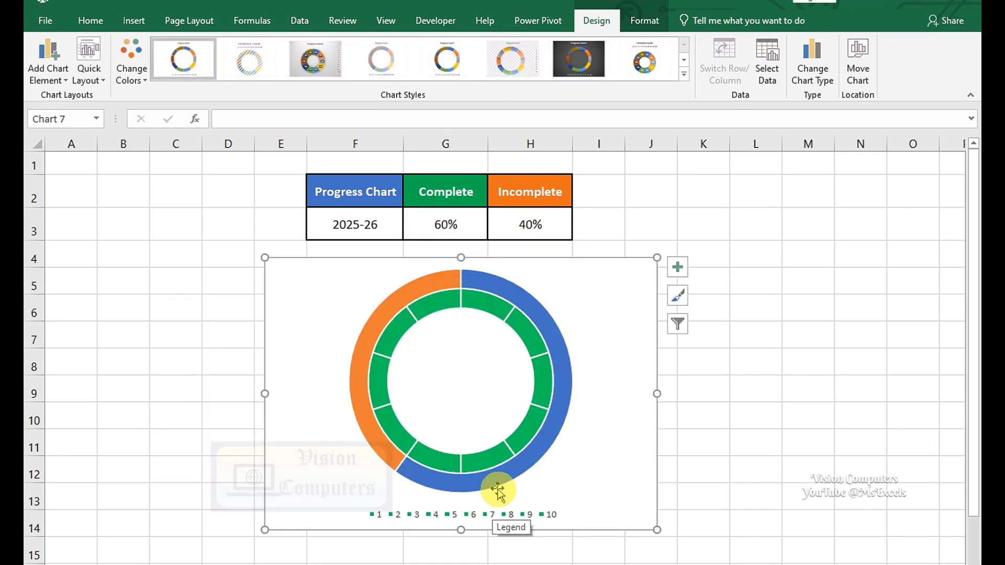
# Enter the formula =1-G3 in cell H3 so Incomplete shows 40%
pyautogui.click(532, 231)
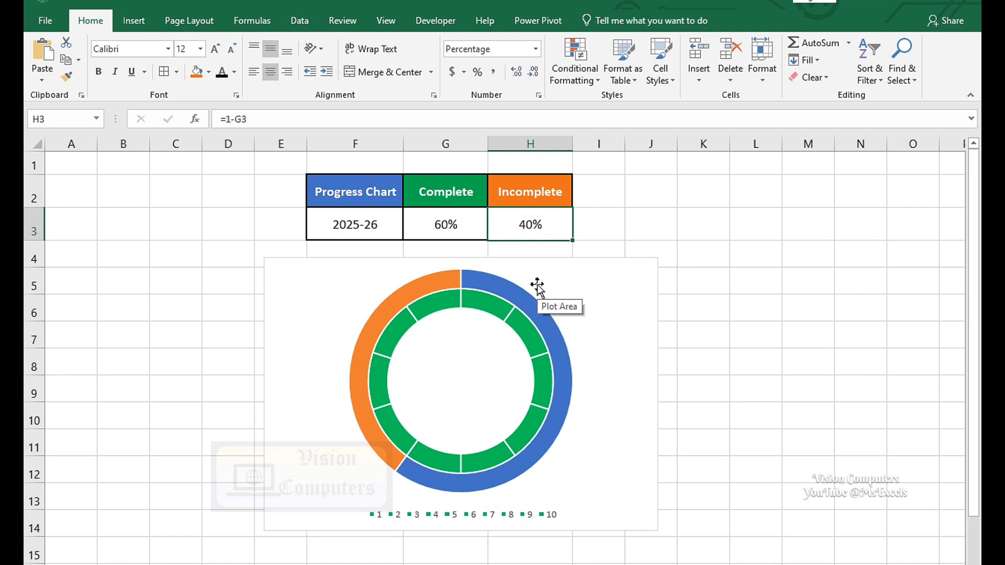
pyautogui.write('=')
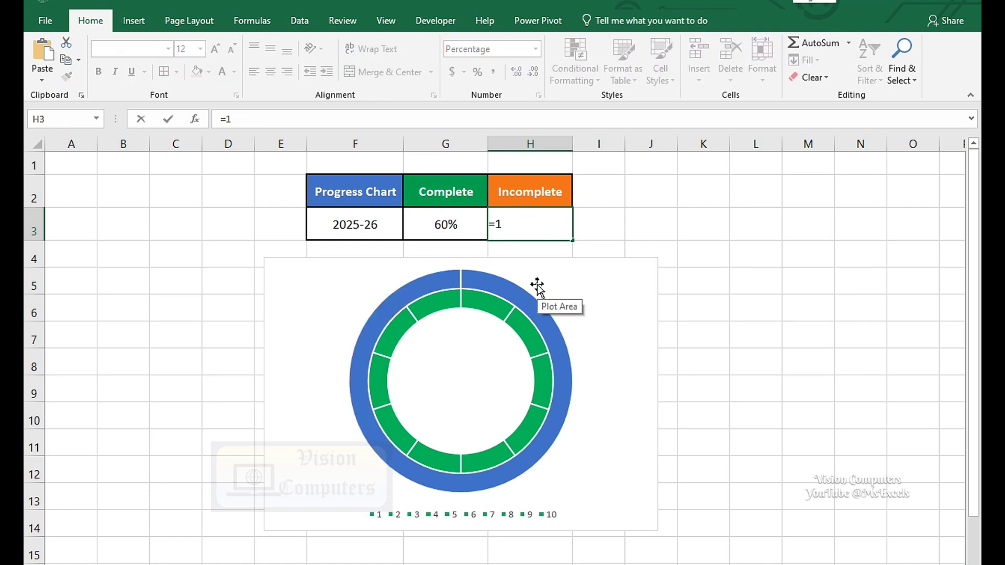
pyautogui.write('1-')
pyautogui.click(448, 225)
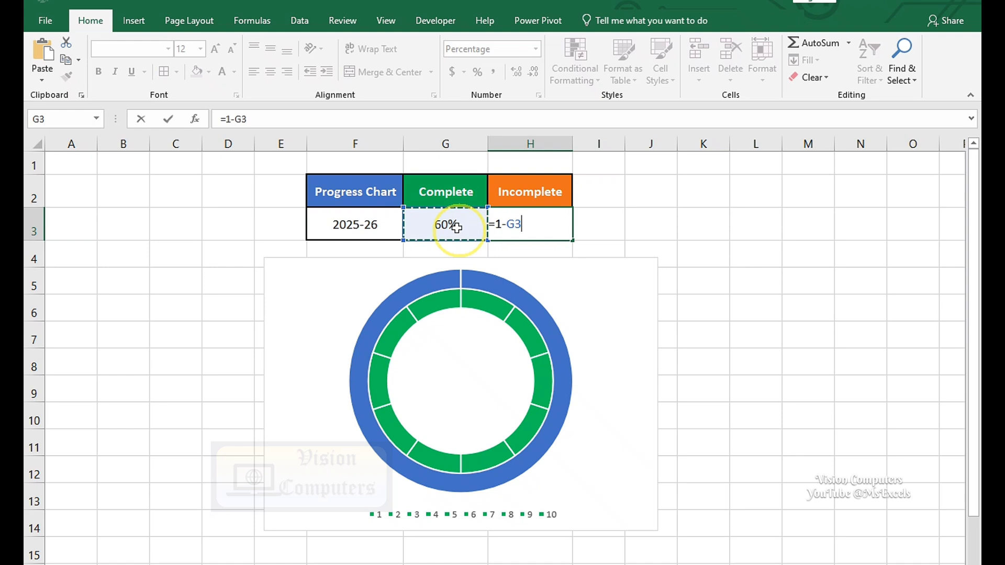
pyautogui.press('Return')
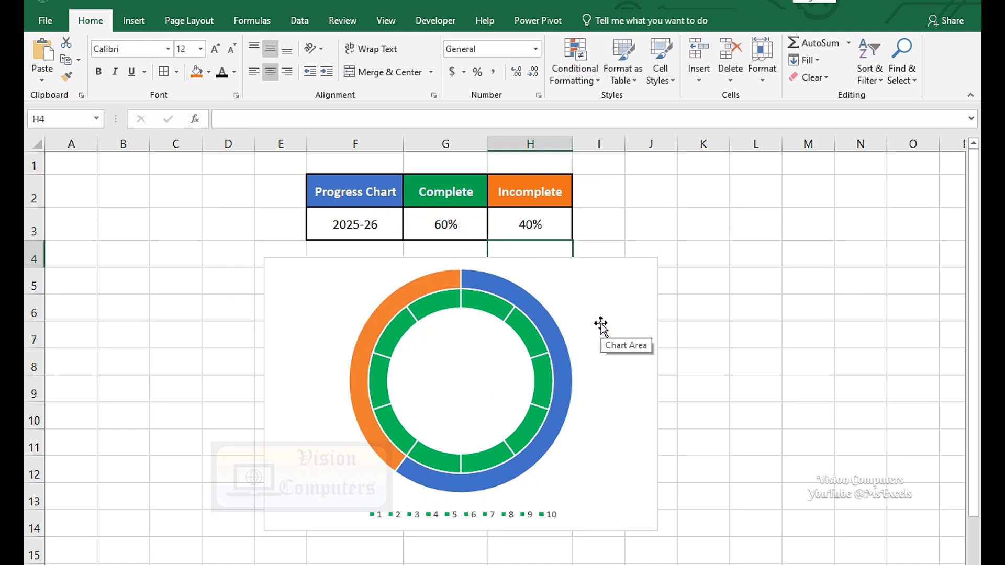
# Move the Complete Incomplete series to the secondary axis via Change Series Chart Type
pyautogui.click(509, 317)
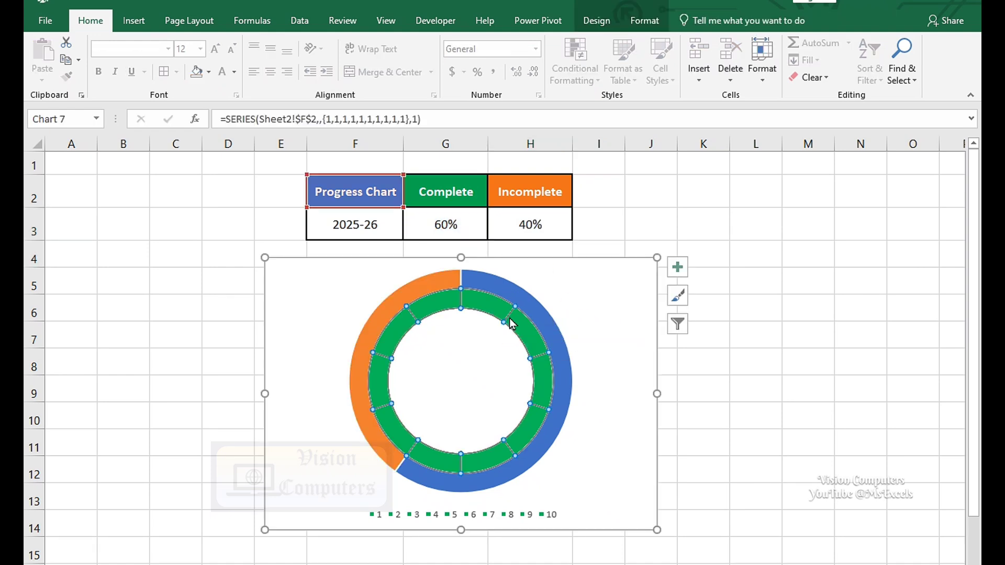
pyautogui.rightClick(509, 317)
pyautogui.click(540, 366)
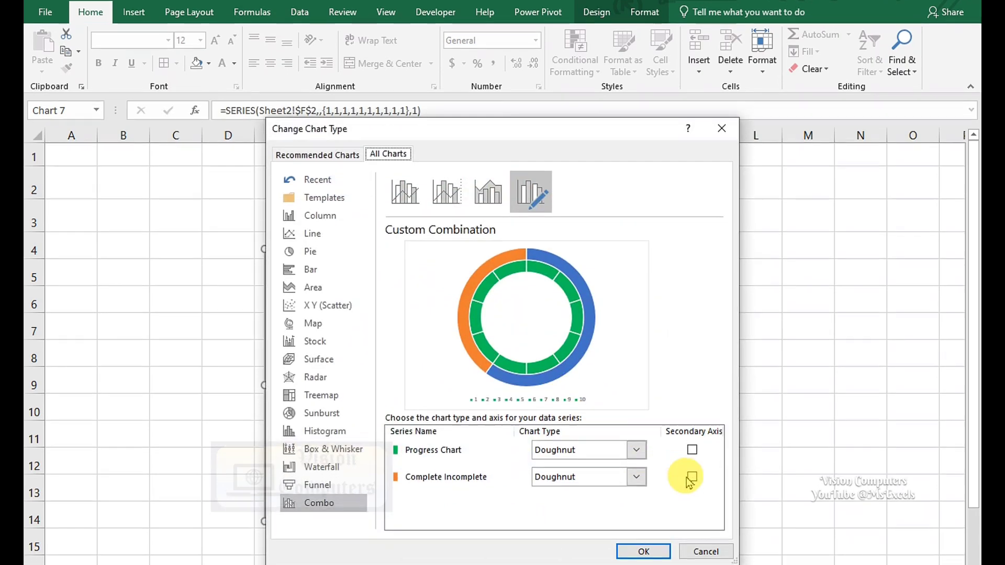
pyautogui.click(692, 464)
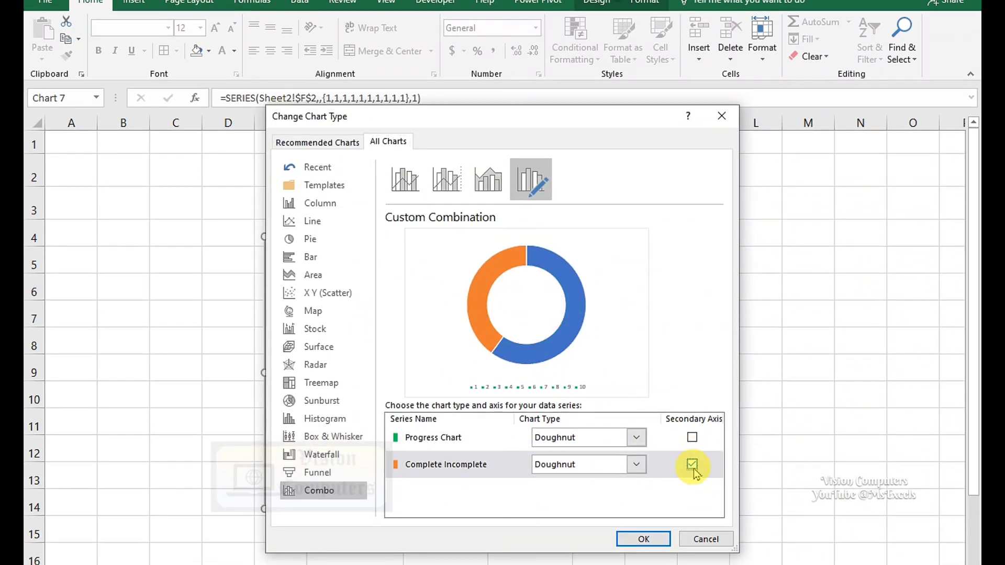
pyautogui.click(643, 540)
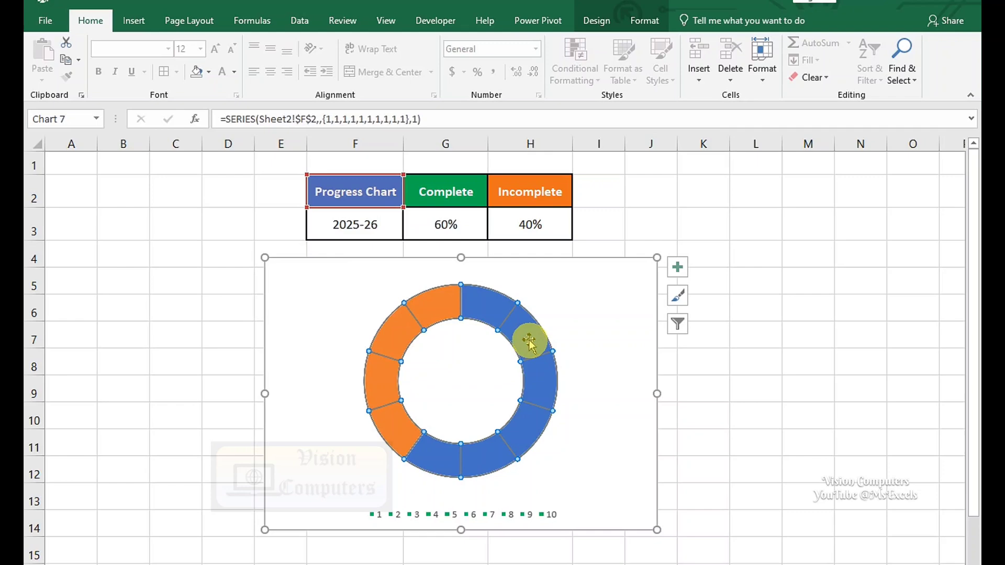
# Set the complete slice of the outer ring to No fill
pyautogui.doubleClick(532, 326)
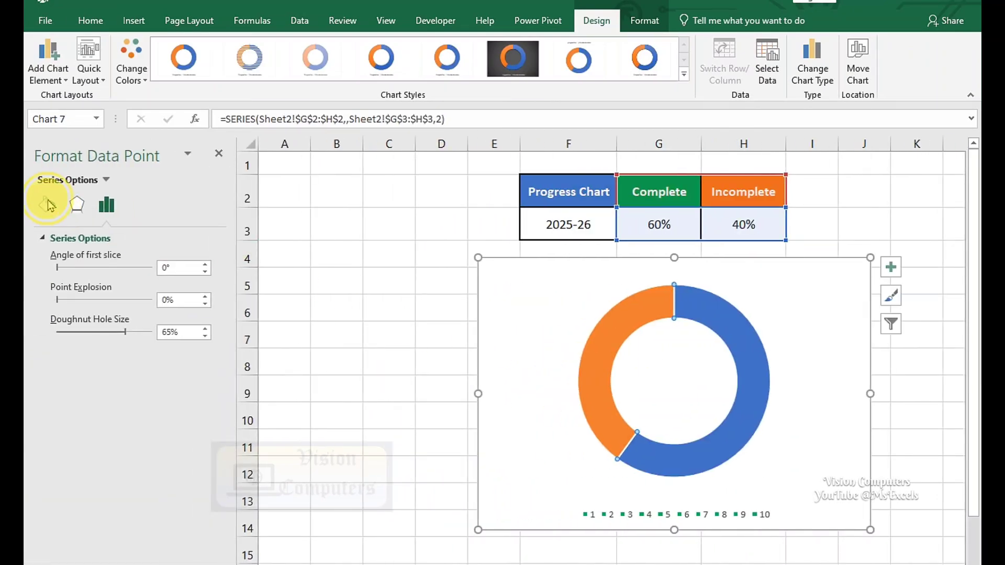
pyautogui.click(47, 204)
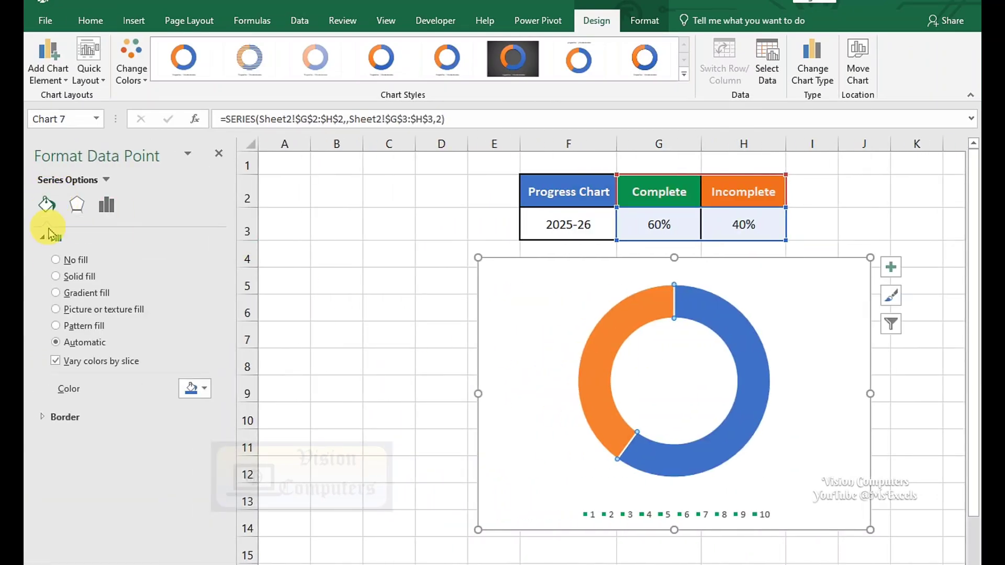
pyautogui.click(56, 261)
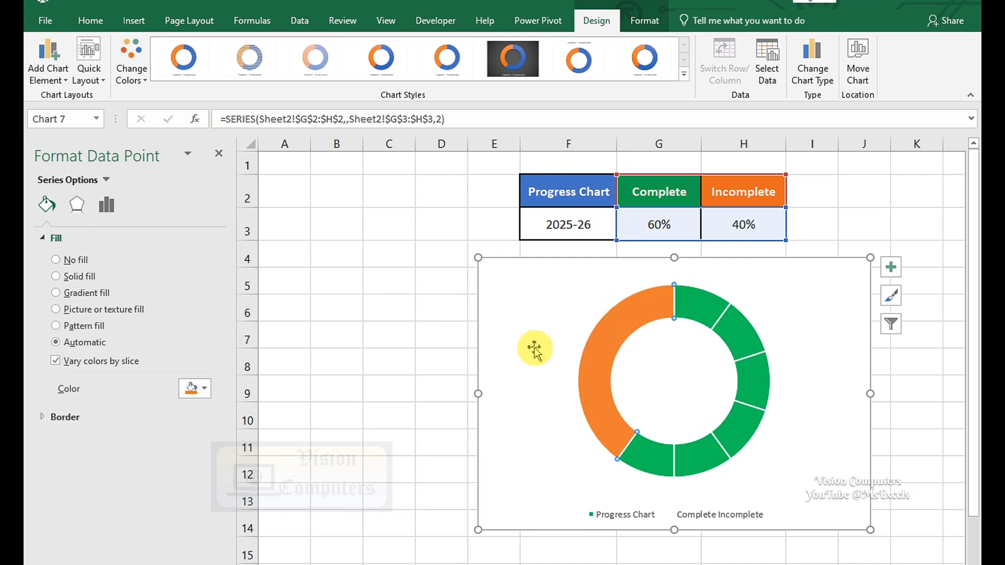
# Give the incomplete slice a light, semi-transparent solid fill and delete the chart legend
pyautogui.click(202, 391)
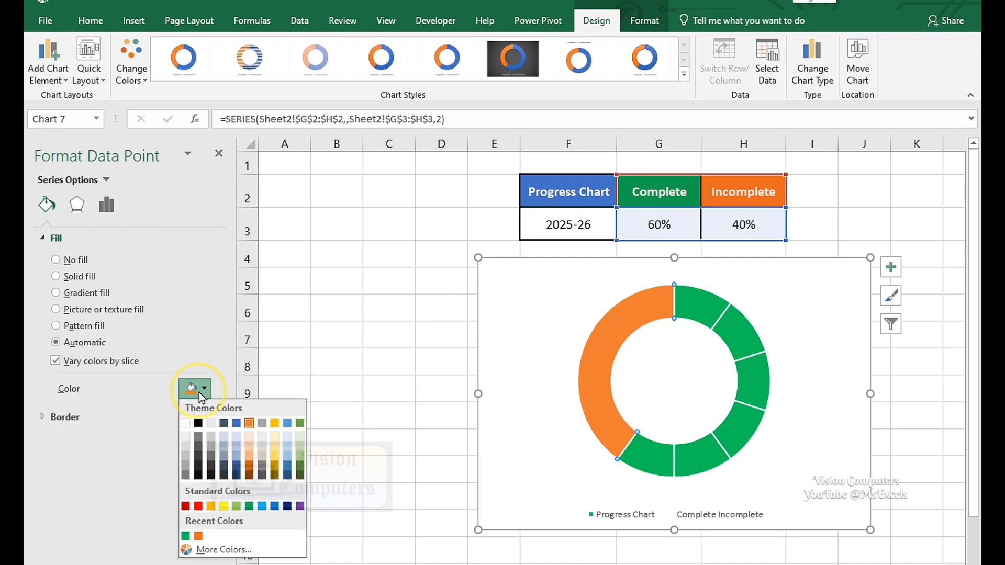
pyautogui.click(185, 435)
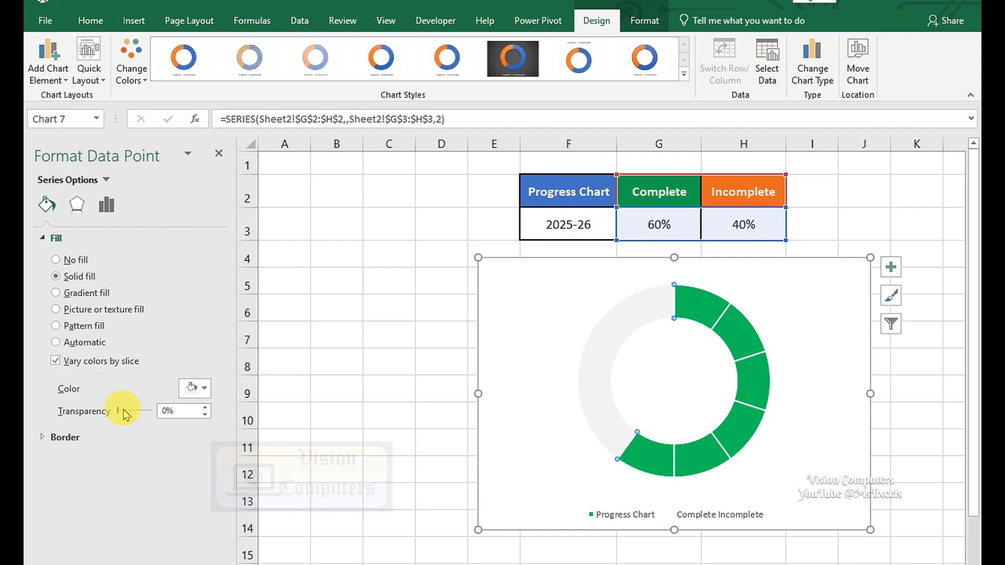
pyautogui.moveTo(122, 413); pyautogui.dragTo(126, 415)
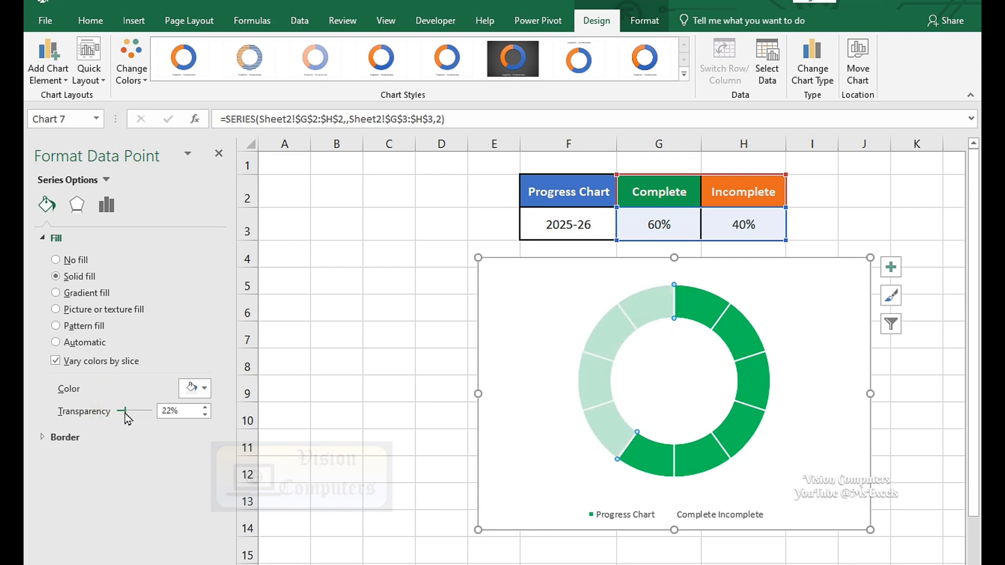
pyautogui.click(218, 153)
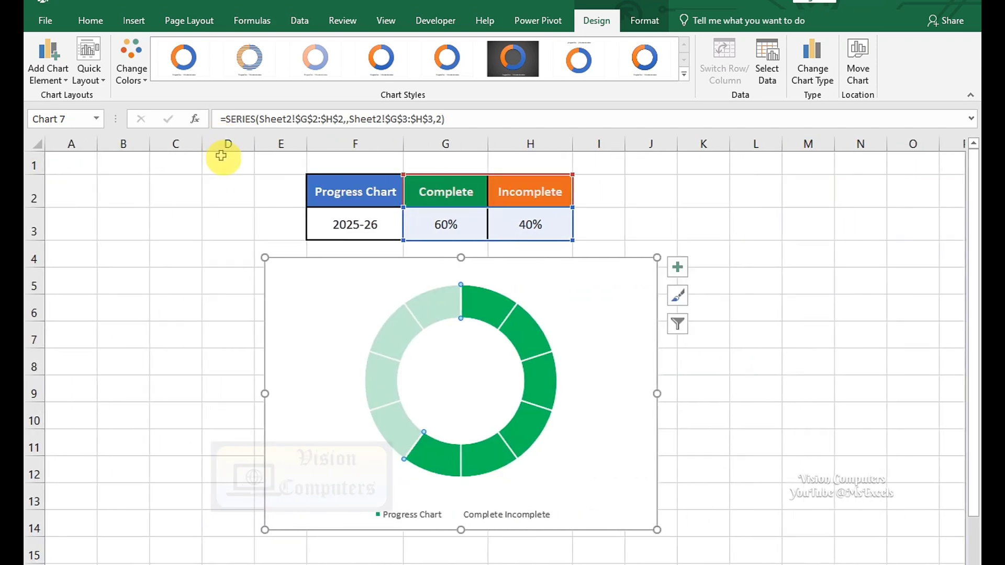
pyautogui.click(496, 516)
pyautogui.press('Delete')
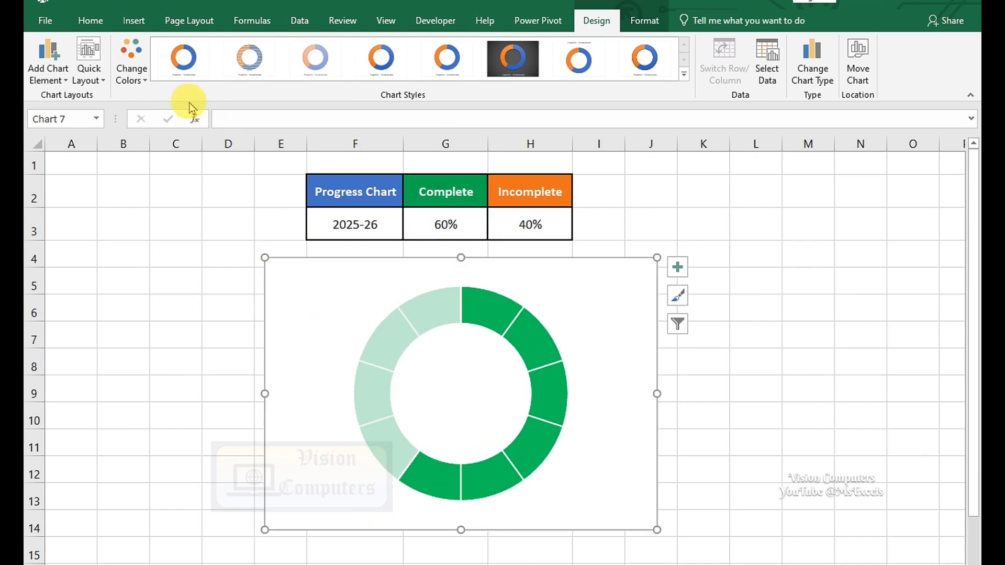
# Draw a rectangle shape inside the doughnut's hole
pyautogui.click(132, 21)
pyautogui.click(195, 68)
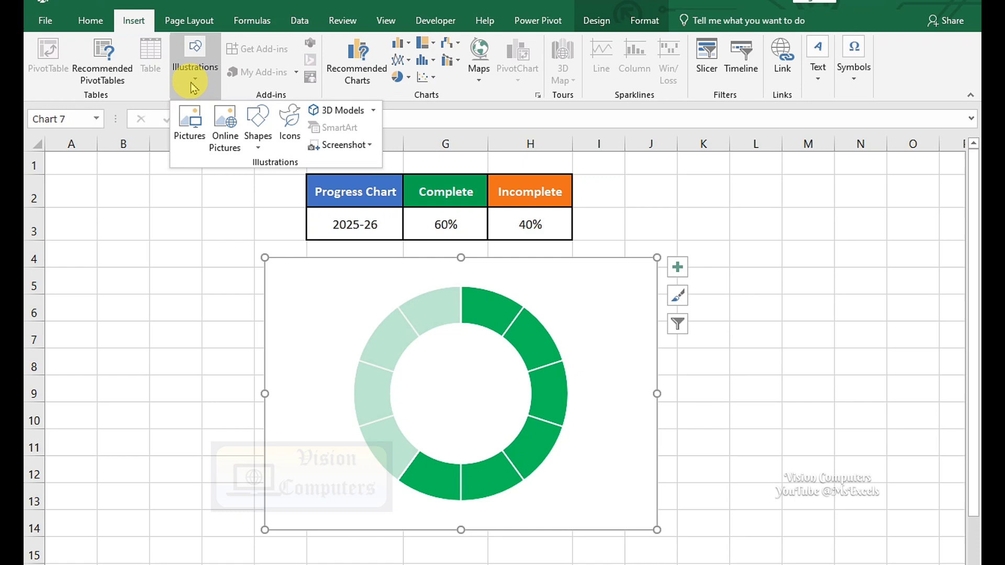
pyautogui.click(257, 140)
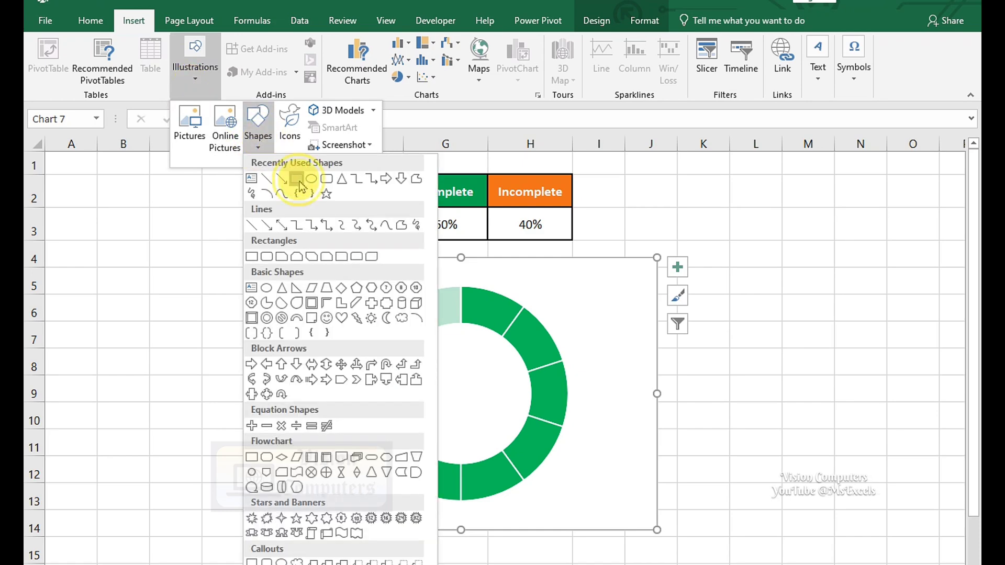
pyautogui.click(281, 189)
pyautogui.moveTo(424, 364)
pyautogui.mouseDown()
pyautogui.moveTo(512, 418)
pyautogui.moveTo(475, 413)
pyautogui.mouseUp()
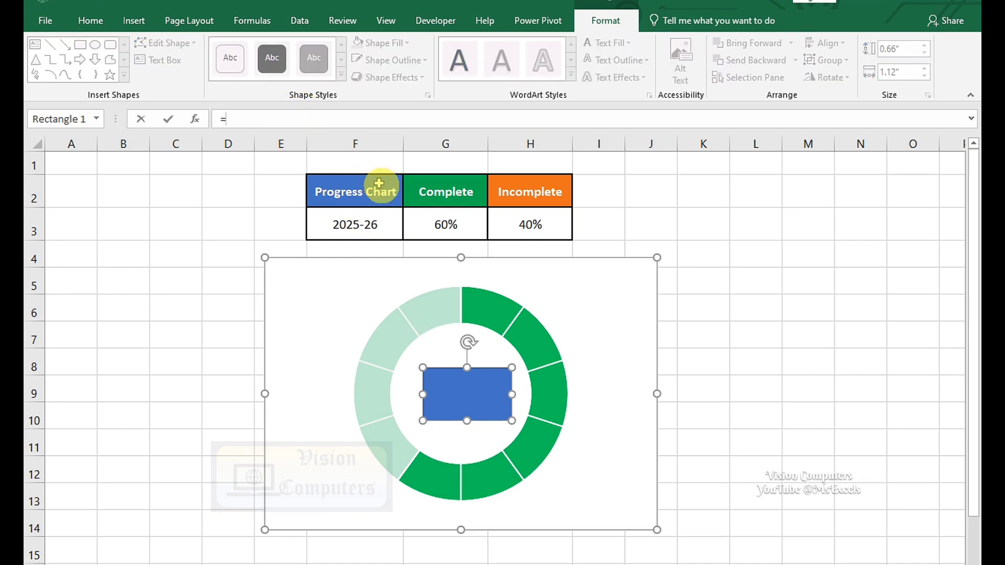
# Link the rectangle's text to =Sheet2!$G$3 and remove its fill and outline
pyautogui.click(437, 225)
pyautogui.press('Return')
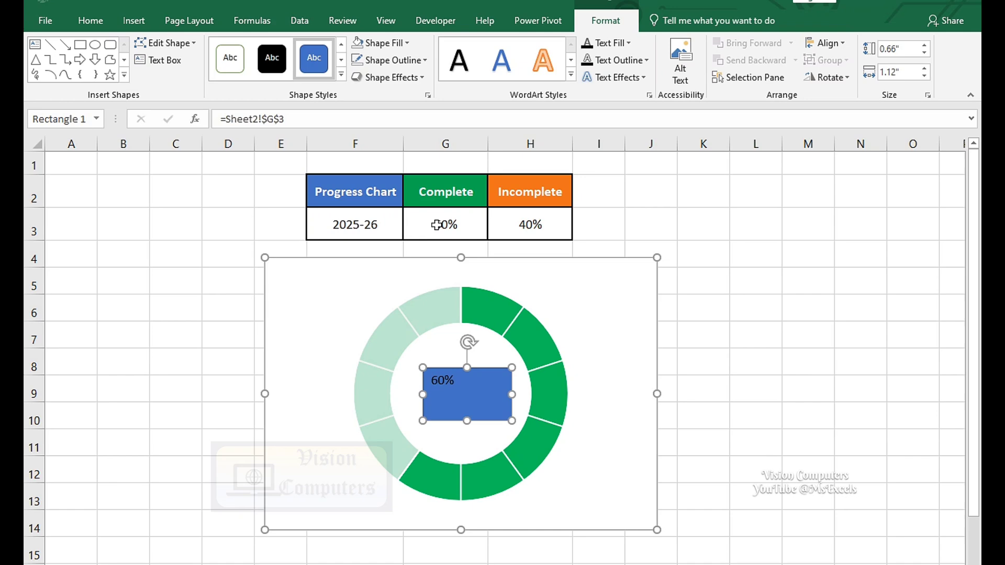
pyautogui.click(385, 43)
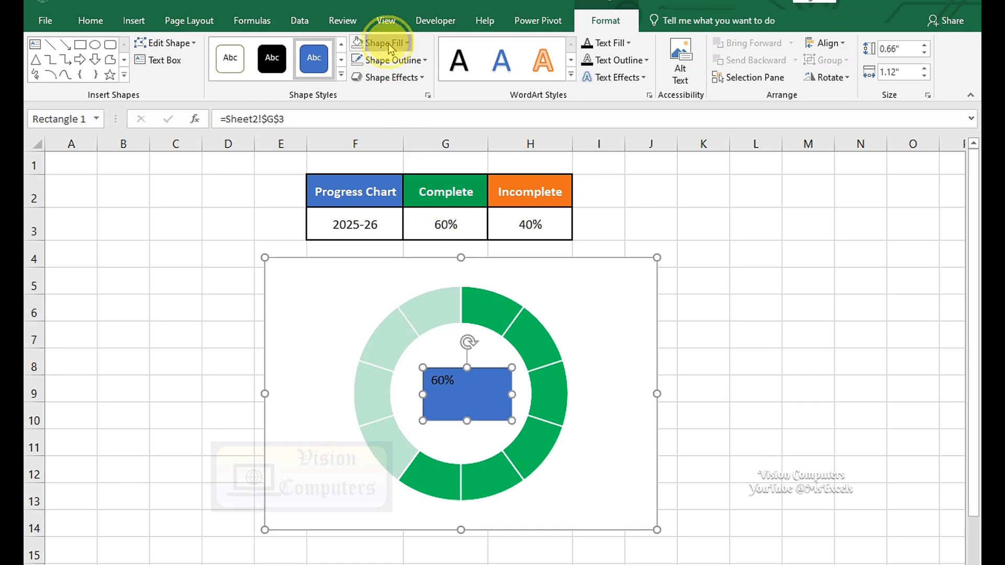
pyautogui.click(378, 224)
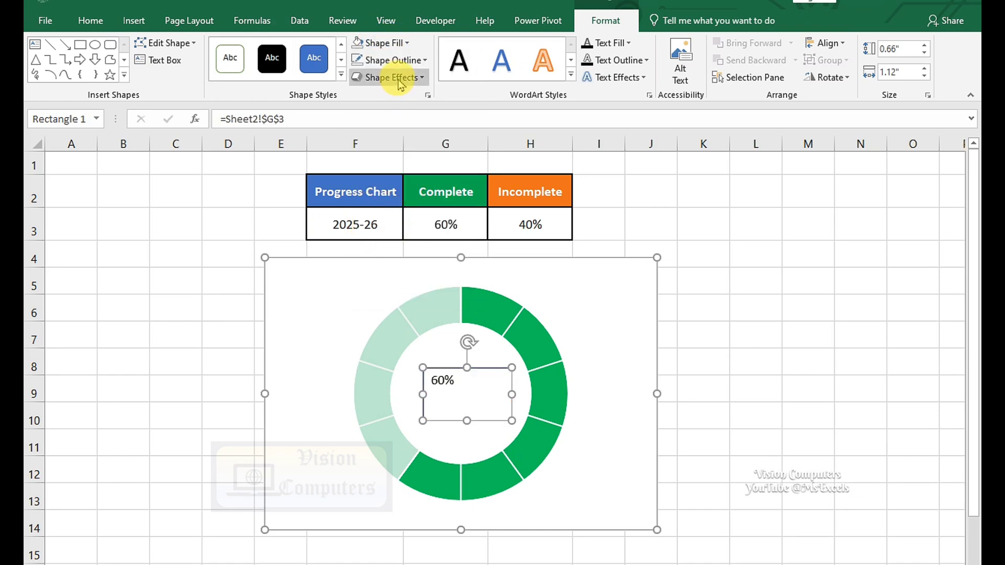
pyautogui.click(390, 59)
pyautogui.click(392, 240)
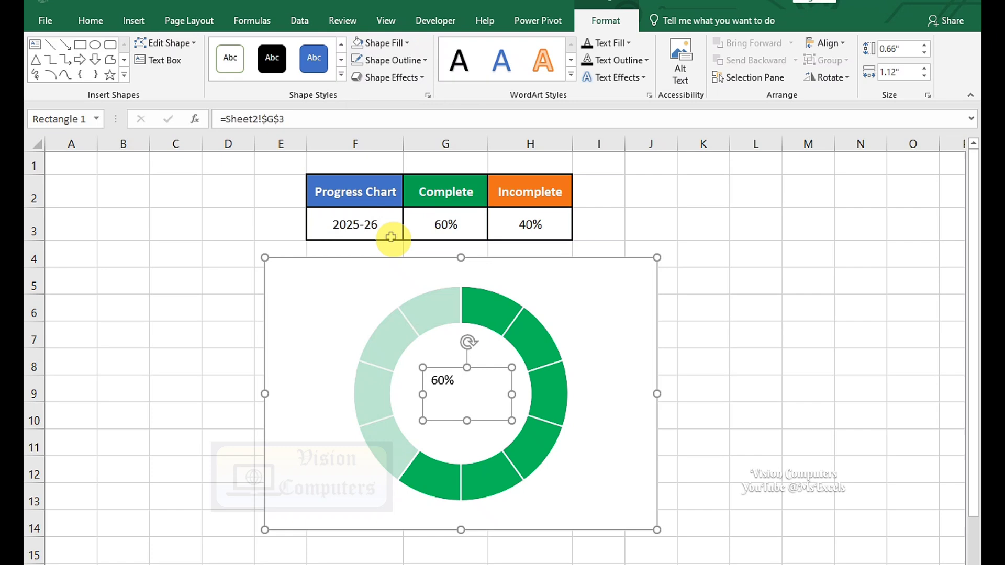
# Make the 60% label bold, 24-point and centred in the middle of the doughnut
pyautogui.click(91, 21)
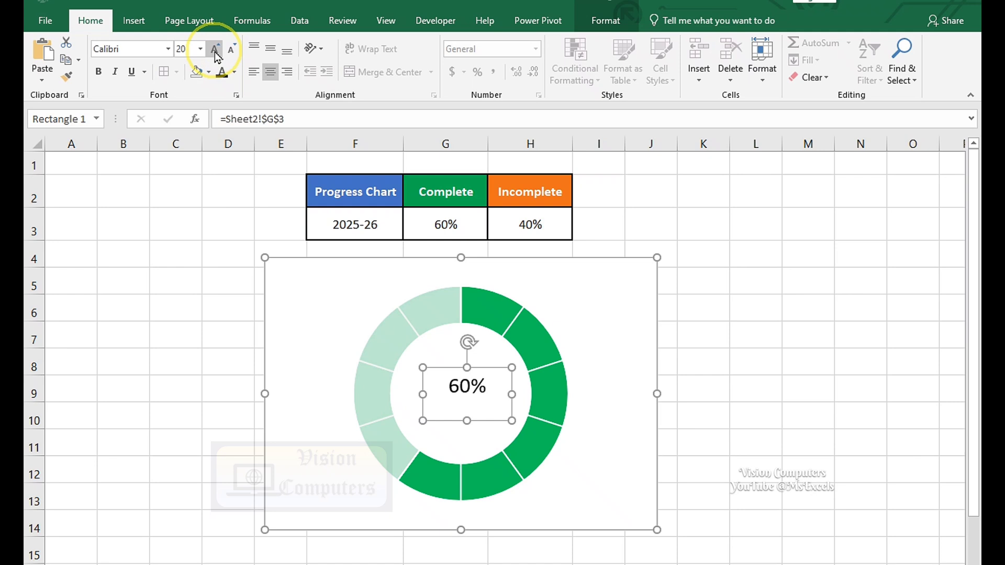
pyautogui.click(98, 71)
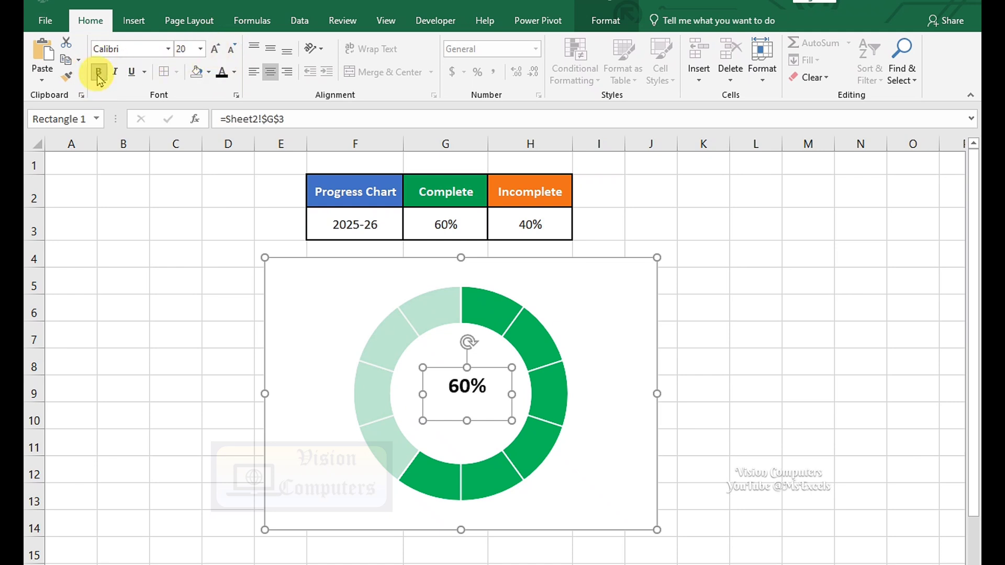
pyautogui.moveTo(485, 417)
pyautogui.mouseDown()
pyautogui.moveTo(471, 419)
pyautogui.moveTo(484, 429)
pyautogui.mouseUp()
pyautogui.hotkey('ctrl', 'shift', '.')
pyautogui.hotkey('ctrl', 'shift', '.')
pyautogui.click(480, 375)
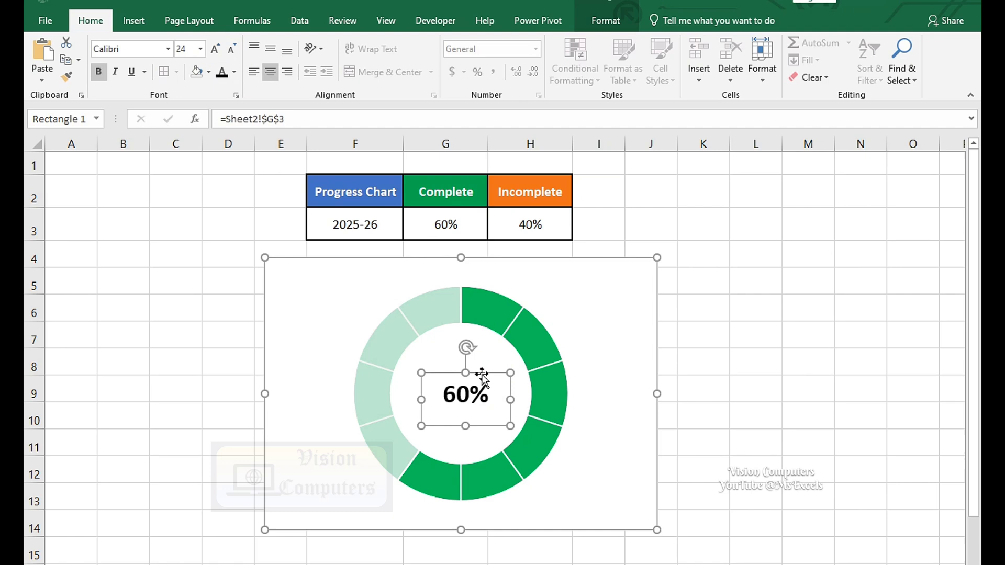
pyautogui.click(573, 282)
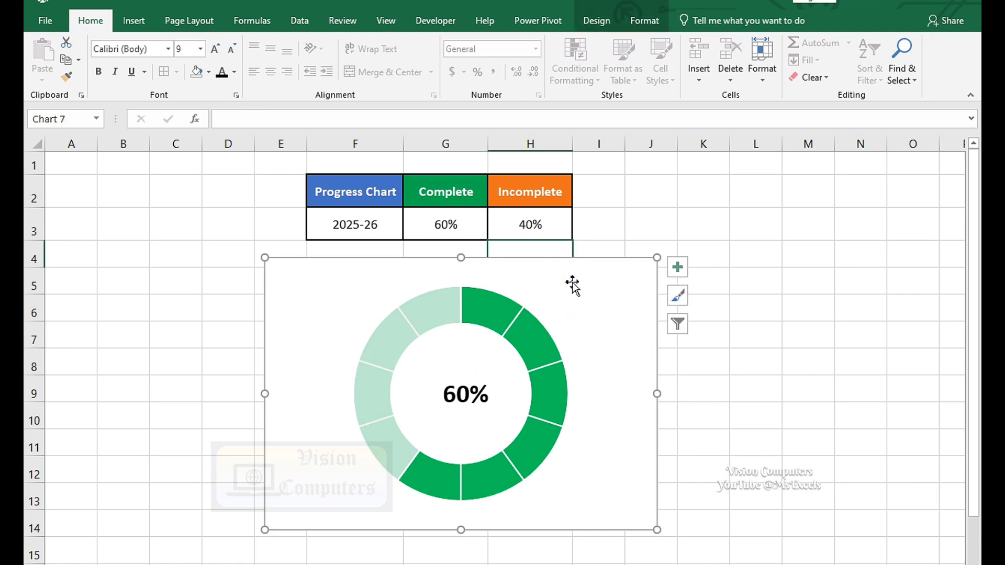
# Set the chart area to No Outline and No Fill
pyautogui.click(638, 27)
pyautogui.click(425, 59)
pyautogui.click(416, 242)
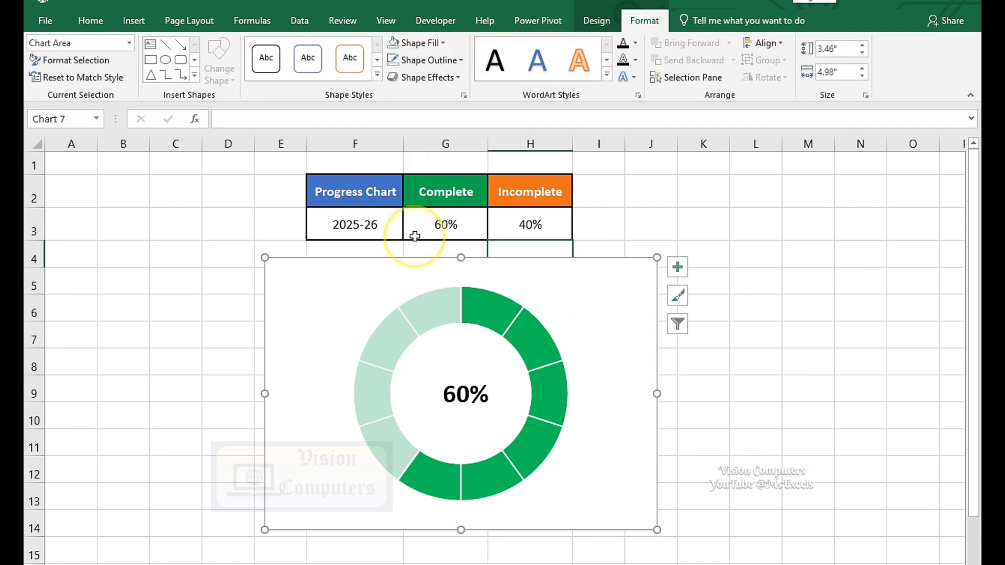
pyautogui.click(419, 43)
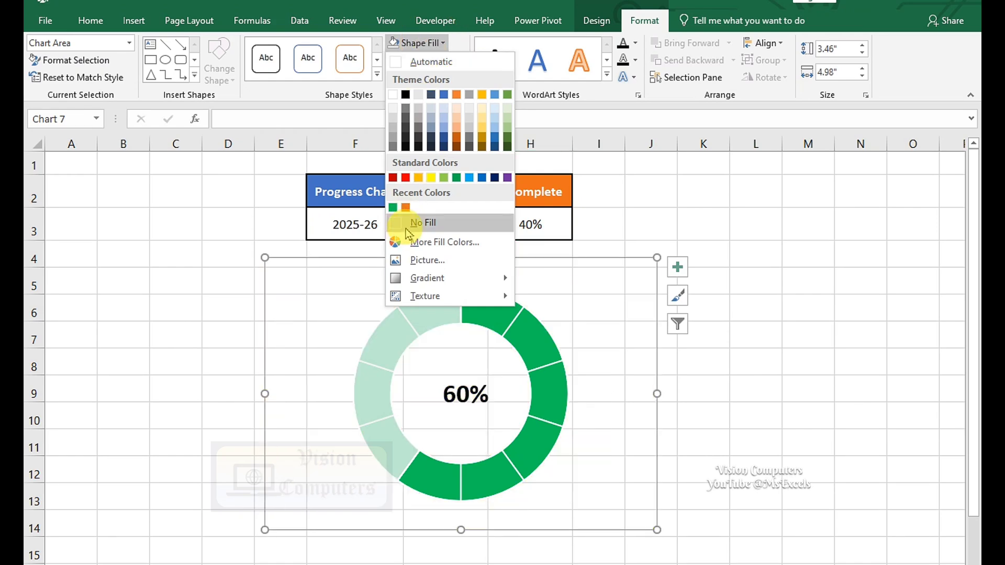
pyautogui.click(411, 223)
# Hide the worksheet gridlines and select the Complete value cell G3
pyautogui.click(386, 26)
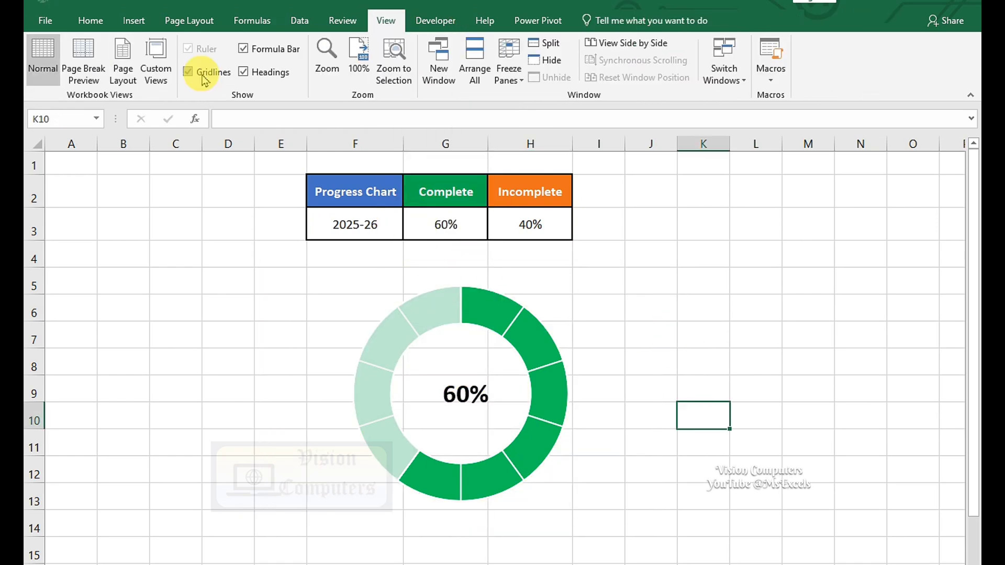
pyautogui.click(188, 72)
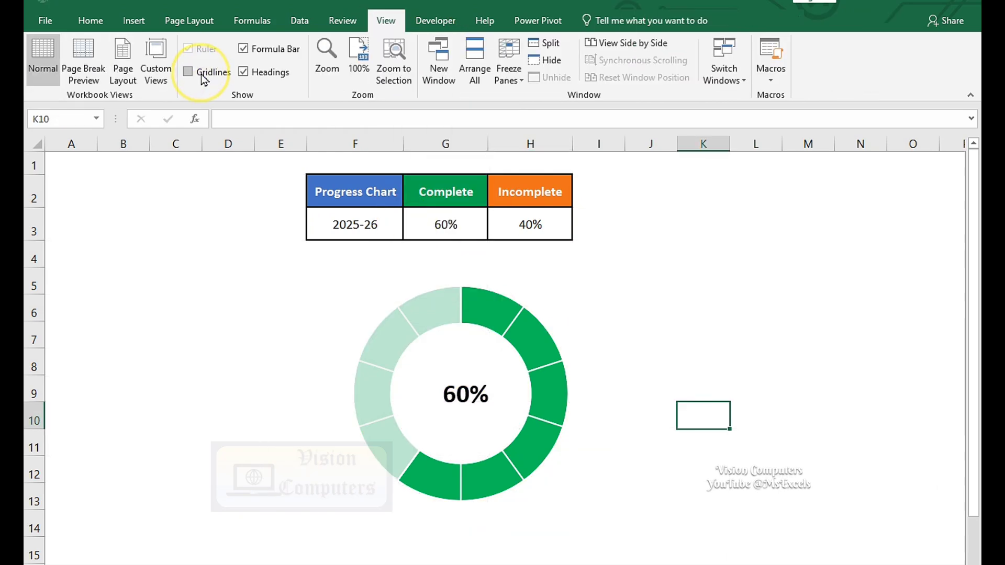
pyautogui.click(89, 21)
pyautogui.click(568, 335)
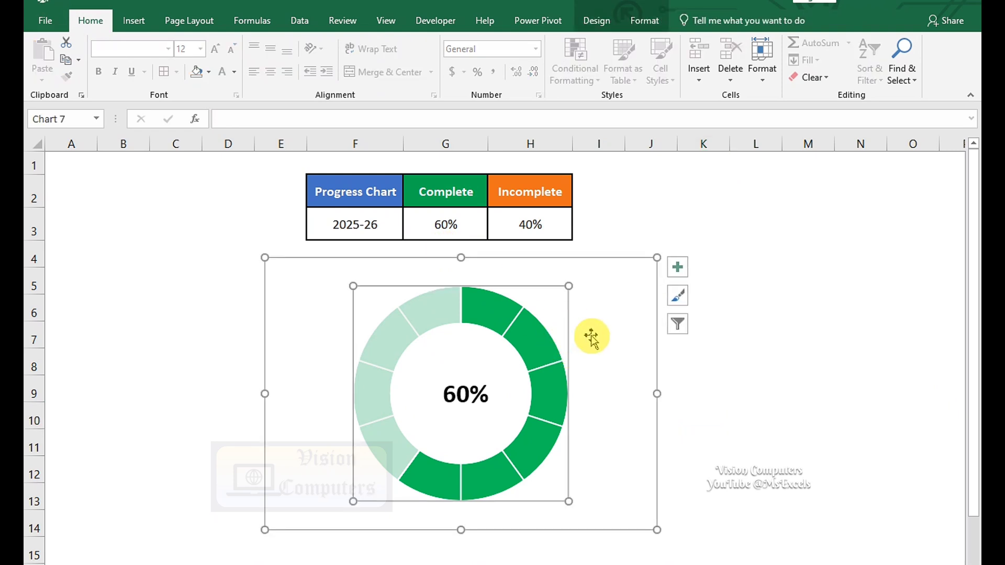
pyautogui.click(610, 335)
pyautogui.click(740, 385)
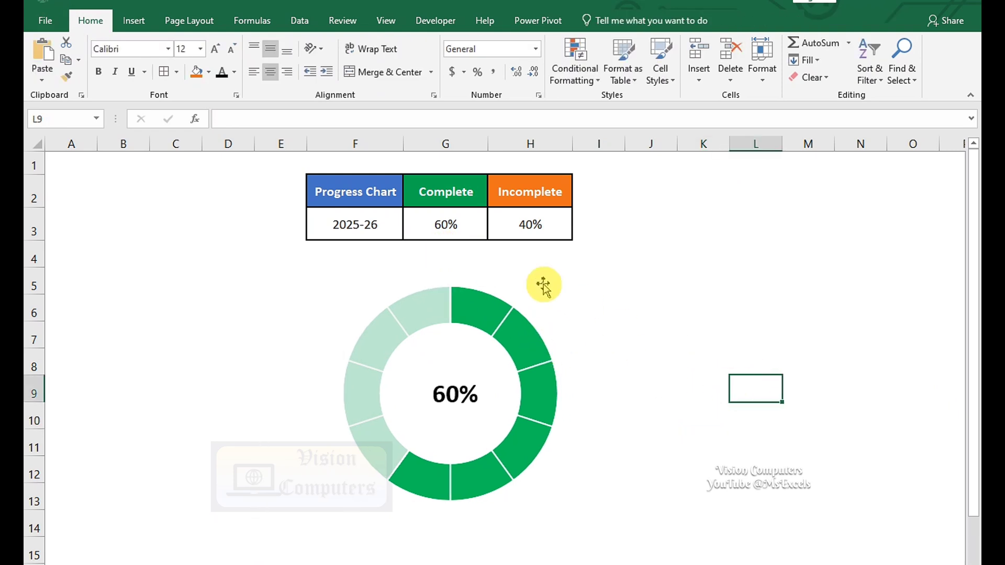
pyautogui.click(462, 224)
# Enter Complete values 10%, 20%, 25%, 35%, 40%, 45% and 50% in G3 in turn
pyautogui.write('1')
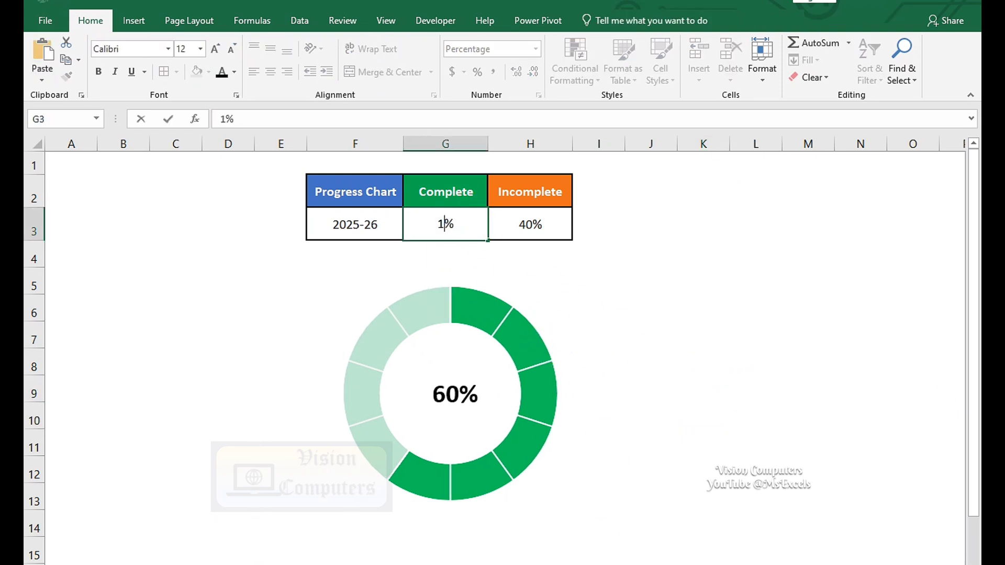
pyautogui.press('Tab')
pyautogui.click(446, 224)
pyautogui.write('20')
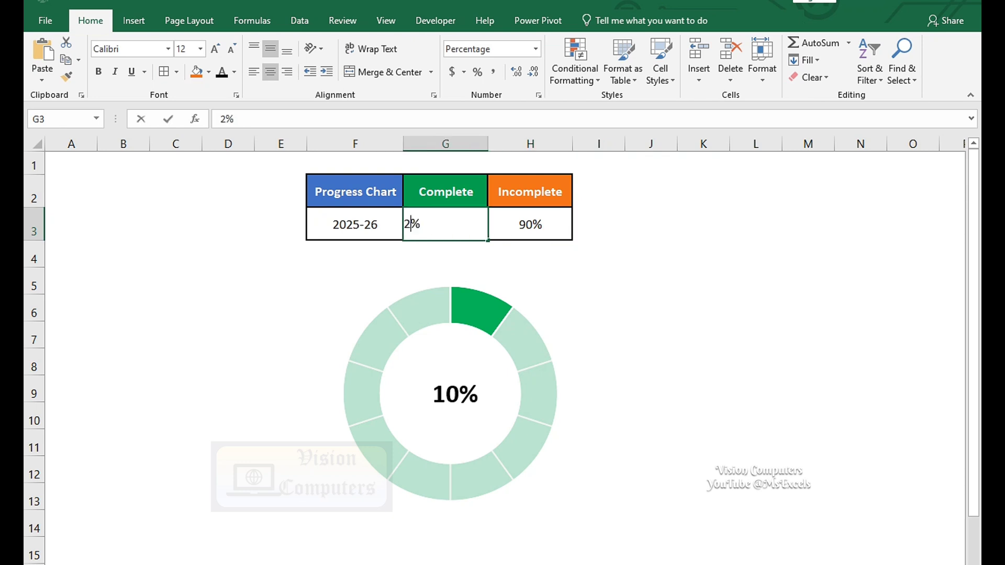
pyautogui.press('Tab')
pyautogui.click(446, 224)
pyautogui.write('25')
pyautogui.press('Tab')
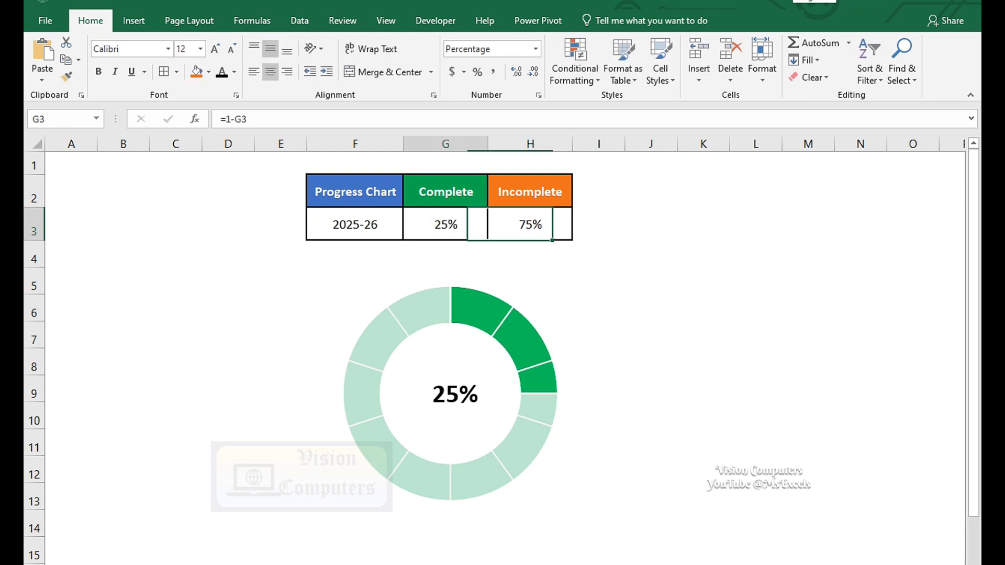
pyautogui.click(446, 224)
pyautogui.write('35')
pyautogui.press('Tab')
pyautogui.click(446, 224)
pyautogui.write('40')
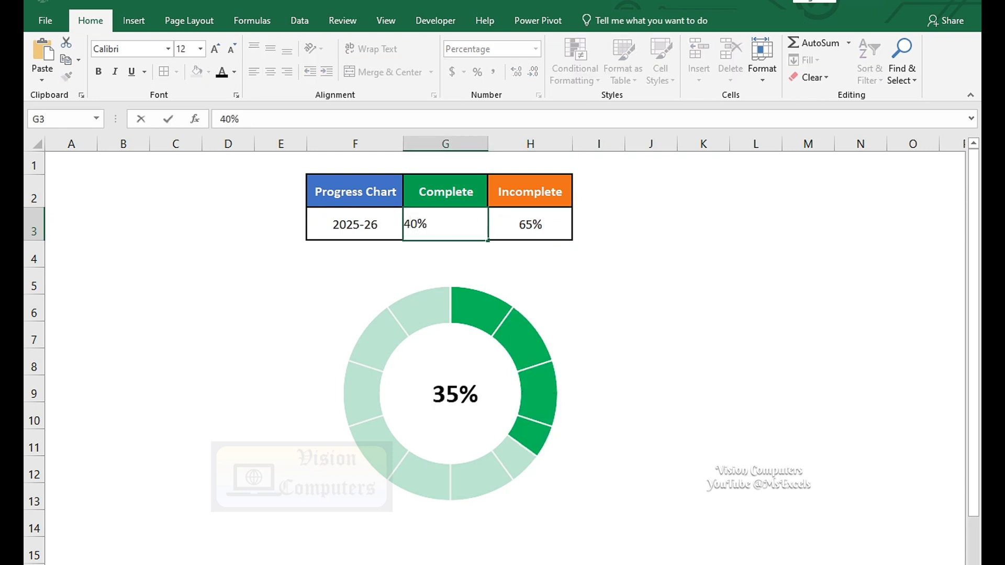
pyautogui.press('Tab')
pyautogui.click(446, 224)
pyautogui.write('45')
pyautogui.press('Tab')
pyautogui.click(446, 224)
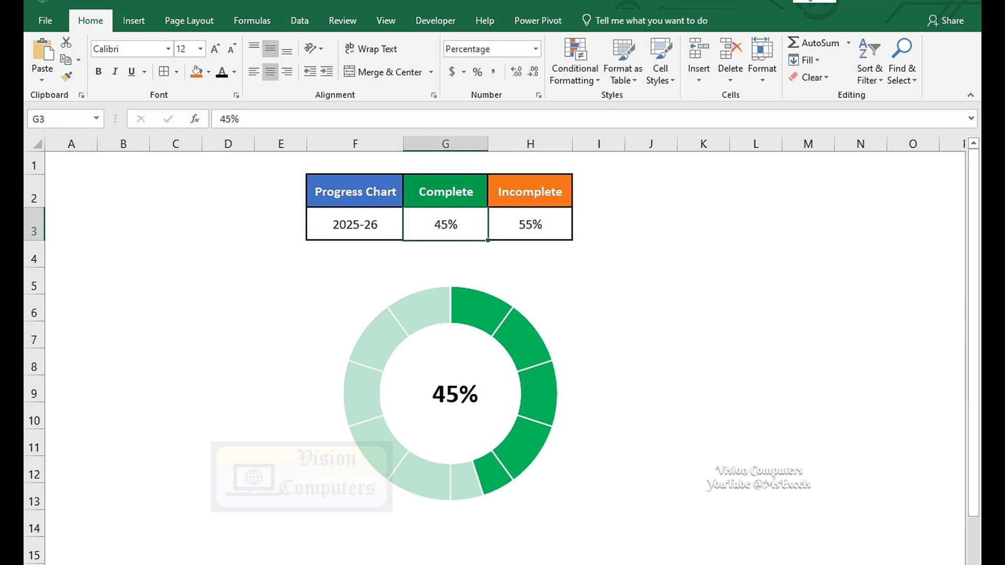
pyautogui.write('50')
pyautogui.press('Tab')
# Continue G3 through 60%, 70%, 75%, 82%, 90%, 95% and 100%, then undo the last change
pyautogui.click(446, 224)
pyautogui.write('60')
pyautogui.press('Tab')
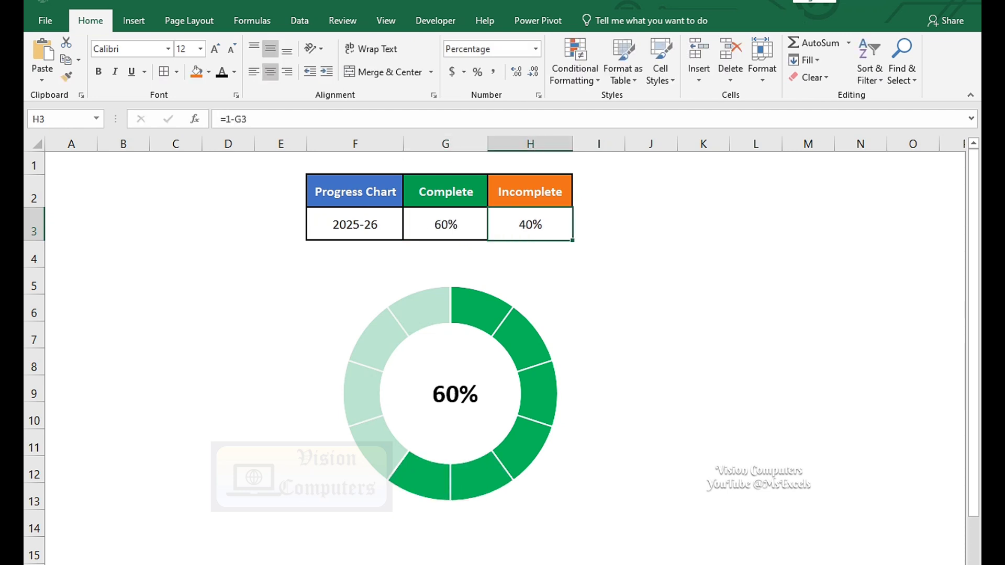
pyautogui.click(446, 225)
pyautogui.write('70')
pyautogui.press('Tab')
pyautogui.click(446, 224)
pyautogui.write('75')
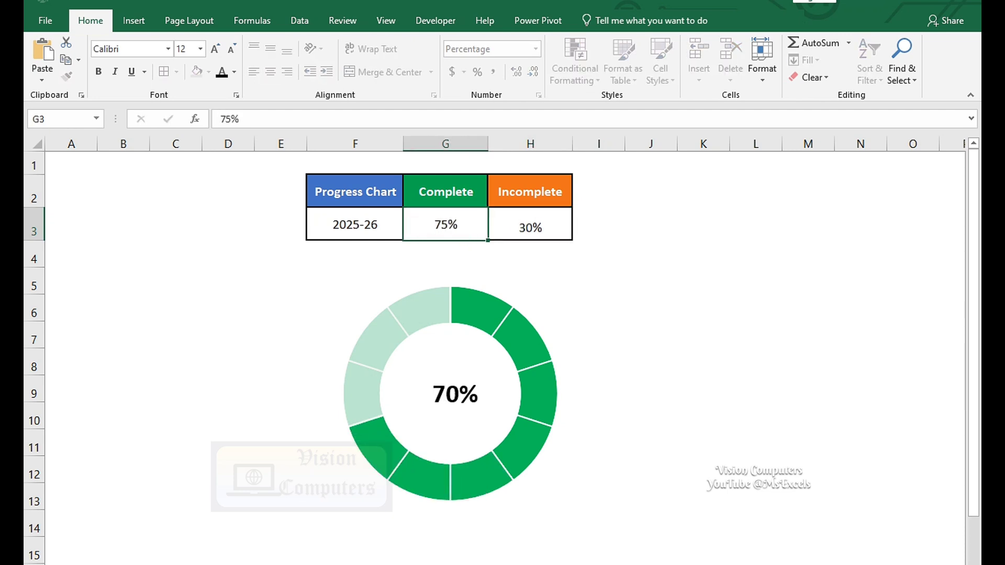
pyautogui.press('Tab')
pyautogui.write('82')
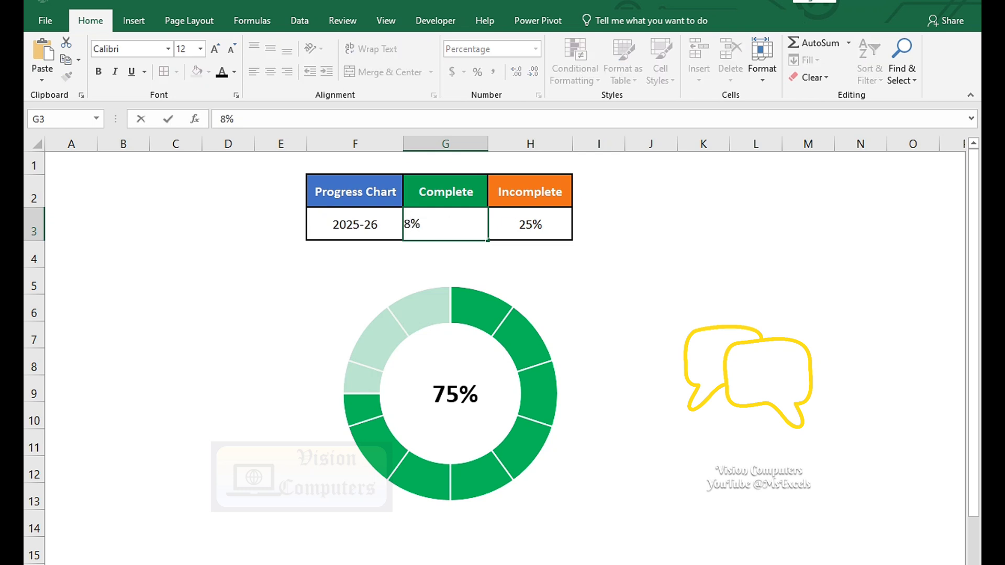
pyautogui.press('Tab')
pyautogui.write('90')
pyautogui.press('Tab')
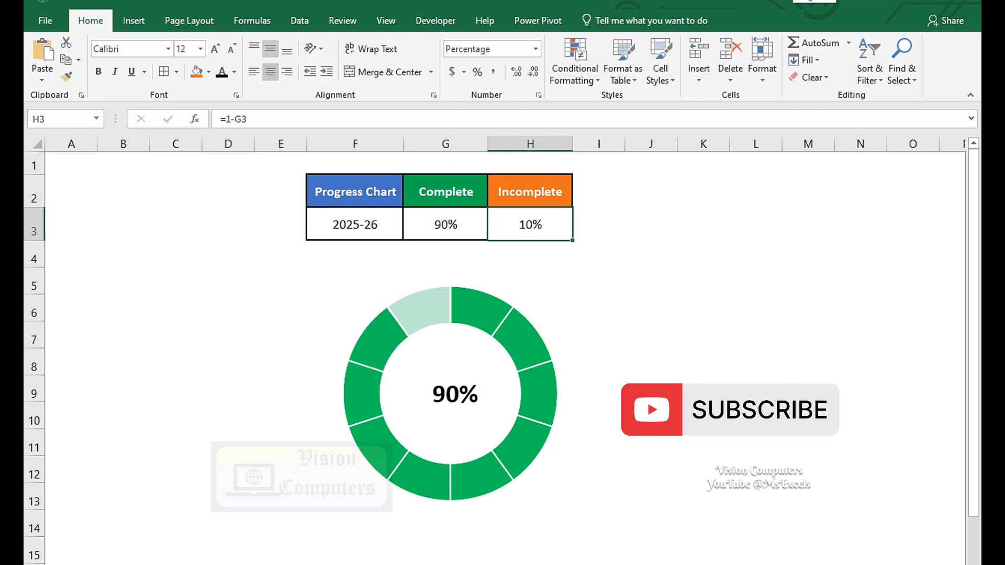
pyautogui.hotkey('shift', 'Tab')
pyautogui.write('95')
pyautogui.press('Tab')
pyautogui.hotkey('shift', 'Tab')
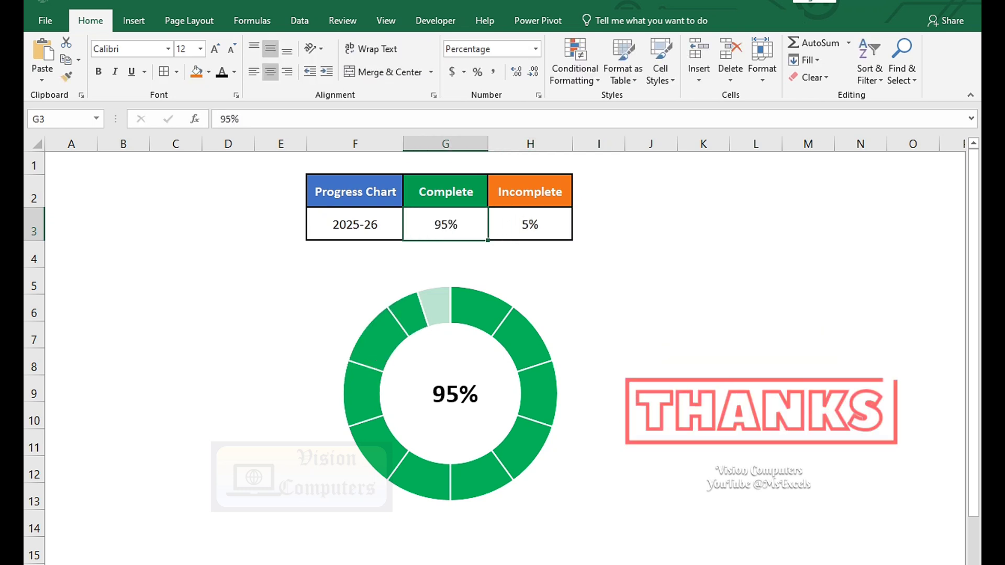
pyautogui.write('100')
pyautogui.press('Tab')
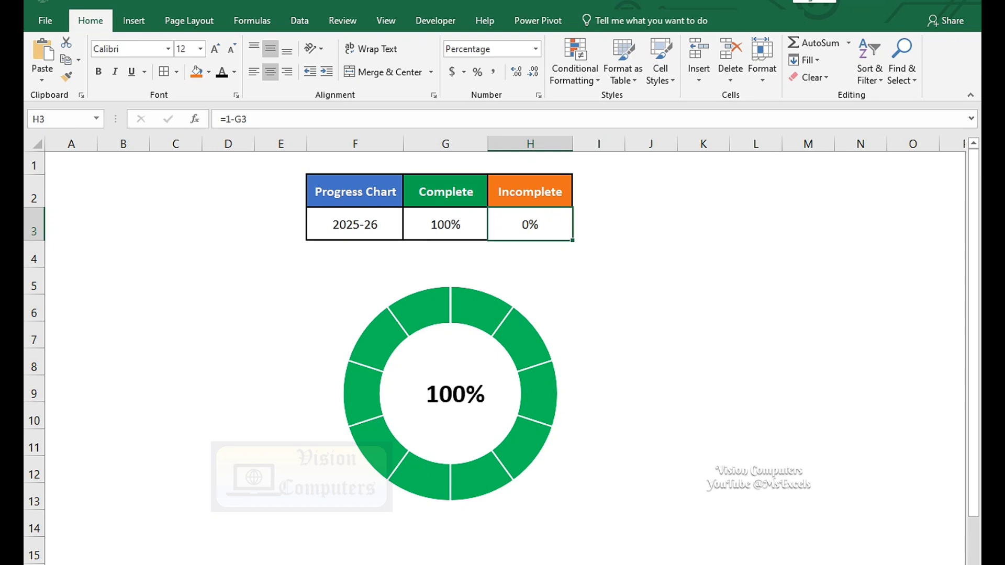
pyautogui.hotkey('ctrl', 'z')
pyautogui.hotkey('ctrl', 'z')
pyautogui.hotkey('ctrl', 'z')
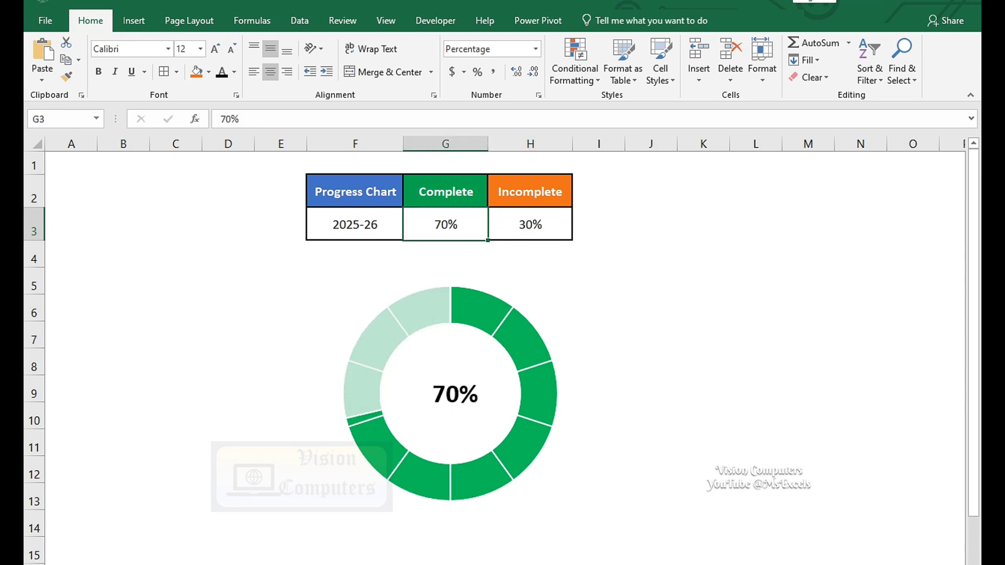